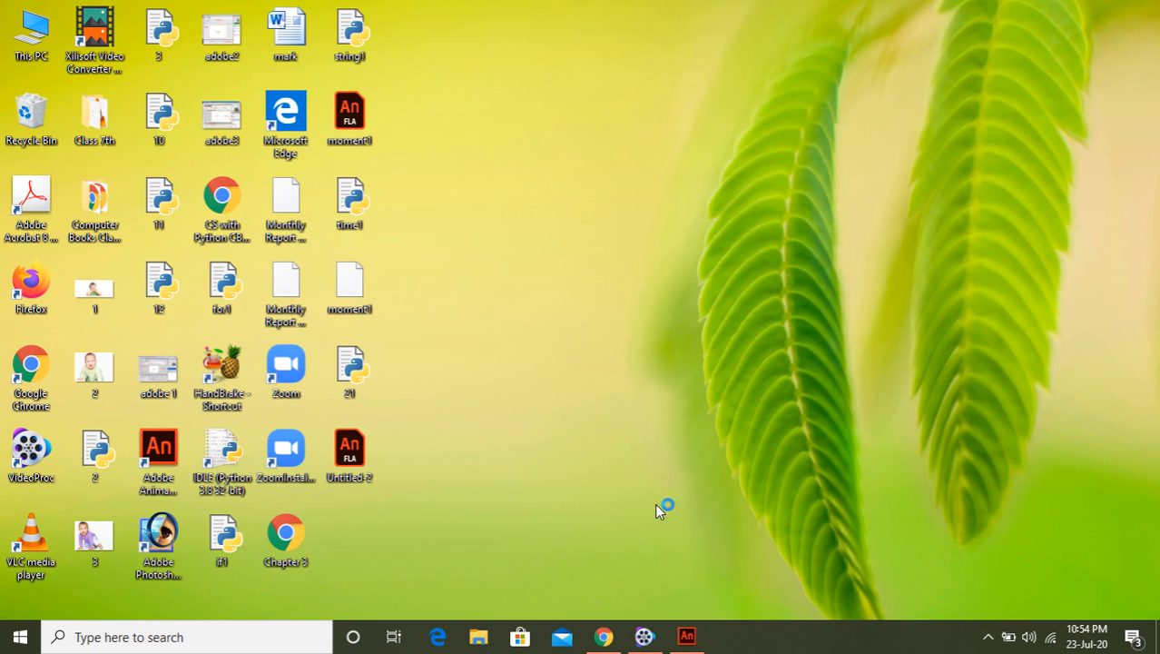
Open Adobe Animate and create a new Standard 640 x 480 Character Animation document
{"action": "mouse_move", "coordinate": [689, 644]}
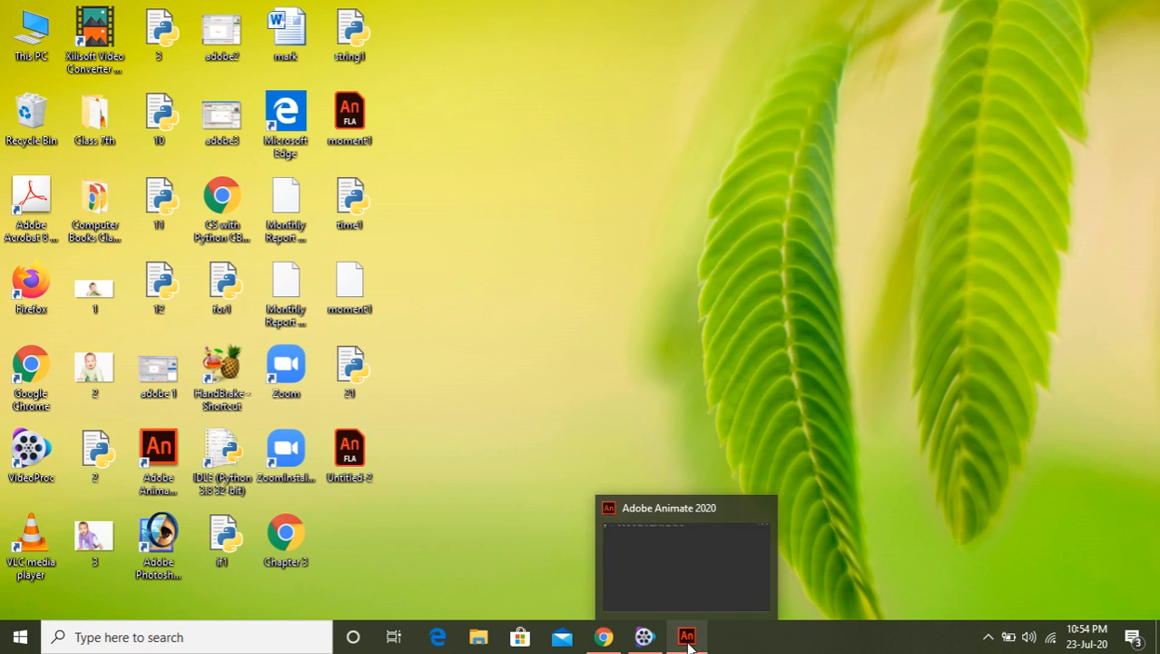
{"action": "left_click", "coordinate": [691, 639]}
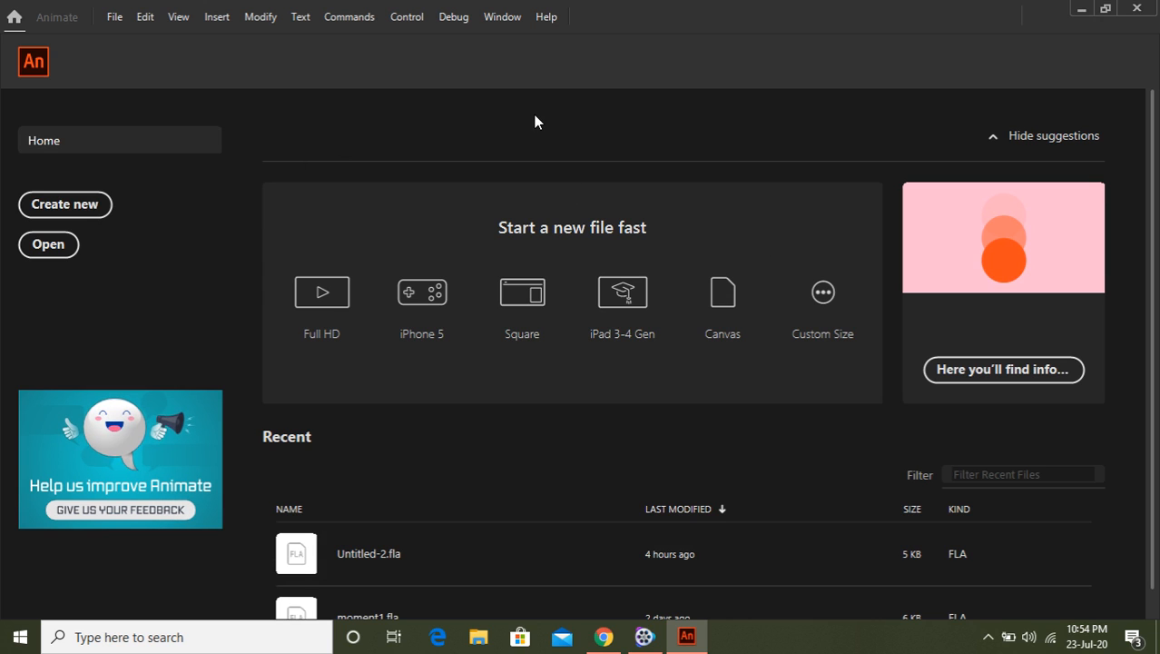
{"action": "left_click", "coordinate": [123, 20]}
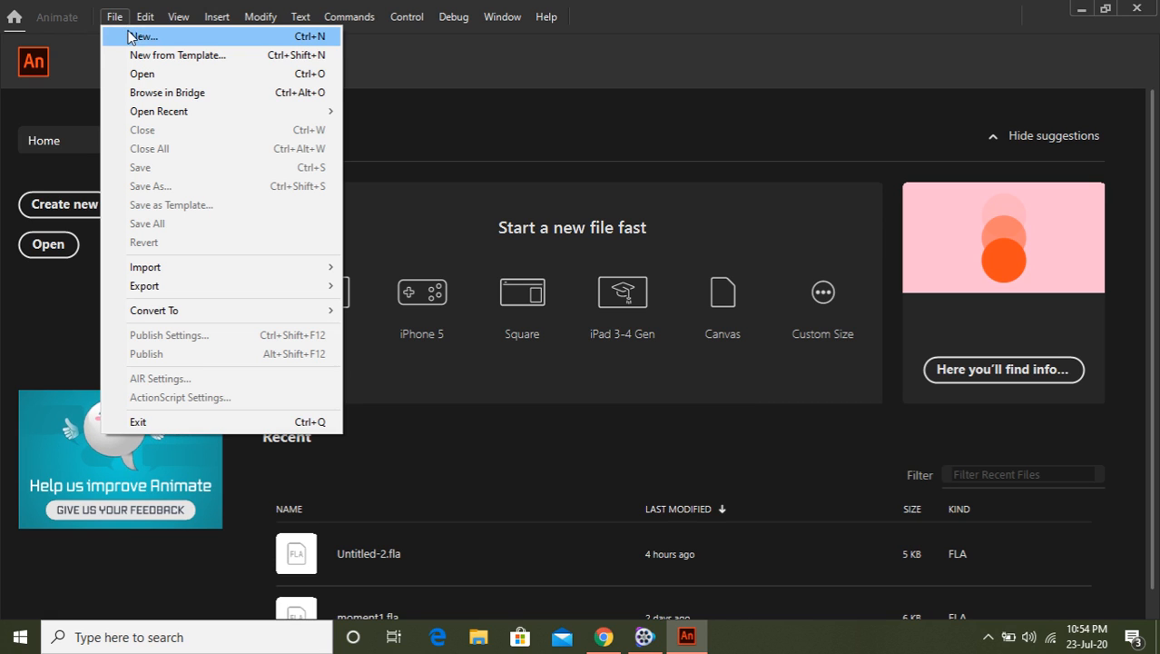
{"action": "left_click", "coordinate": [149, 39]}
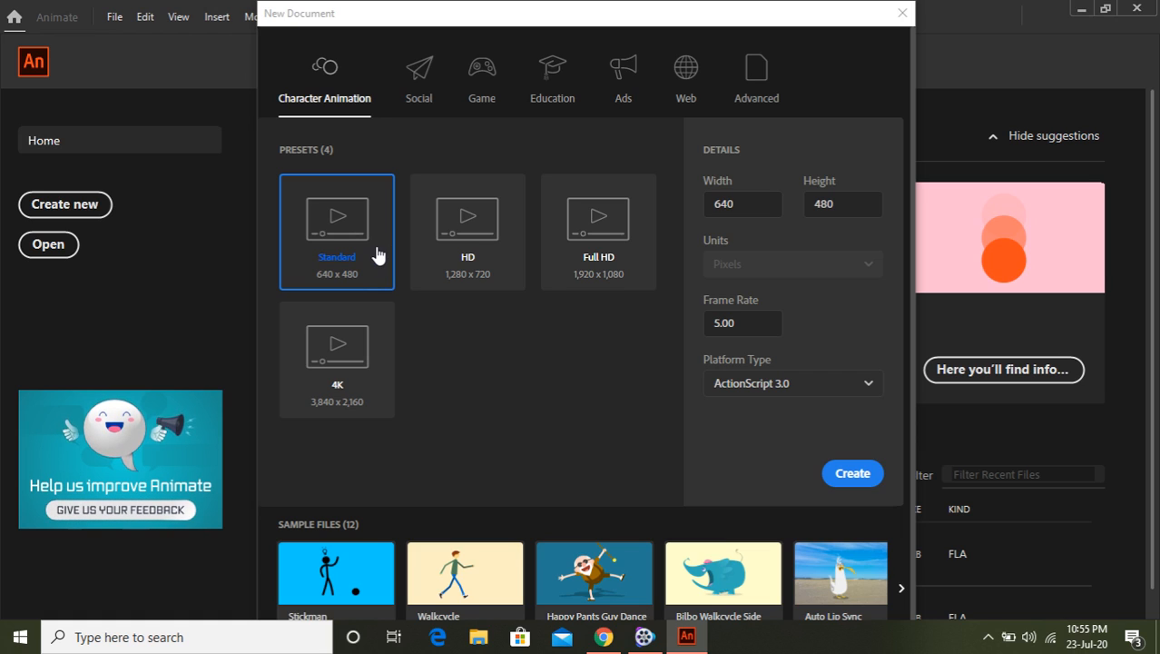
{"action": "left_click", "coordinate": [849, 477]}
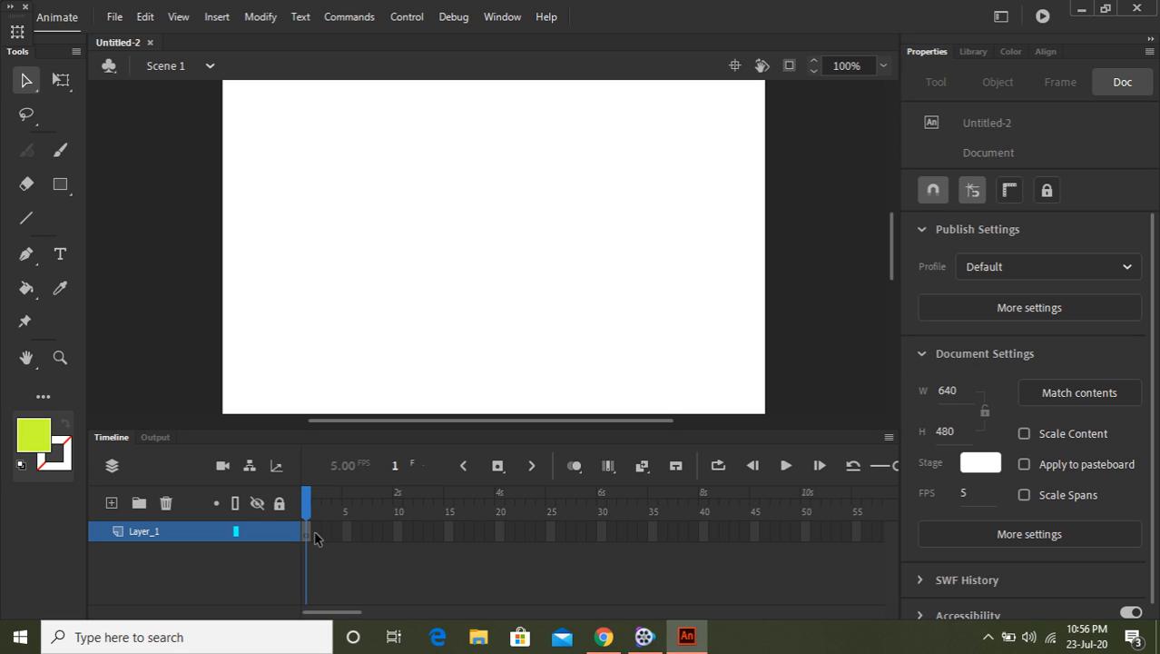
{"action": "left_click", "coordinate": [328, 535]}
{"action": "left_click", "coordinate": [338, 535]}
{"action": "left_click", "coordinate": [354, 533]}
{"action": "left_click", "coordinate": [366, 532]}
{"action": "left_click", "coordinate": [373, 533]}
{"action": "left_click", "coordinate": [380, 536]}
{"action": "left_click", "coordinate": [388, 537]}
{"action": "left_click", "coordinate": [393, 536]}
{"action": "left_click", "coordinate": [376, 533]}
{"action": "left_click", "coordinate": [366, 534]}
{"action": "left_click", "coordinate": [355, 534]}
{"action": "left_click", "coordinate": [347, 535]}
{"action": "left_click", "coordinate": [112, 504]}
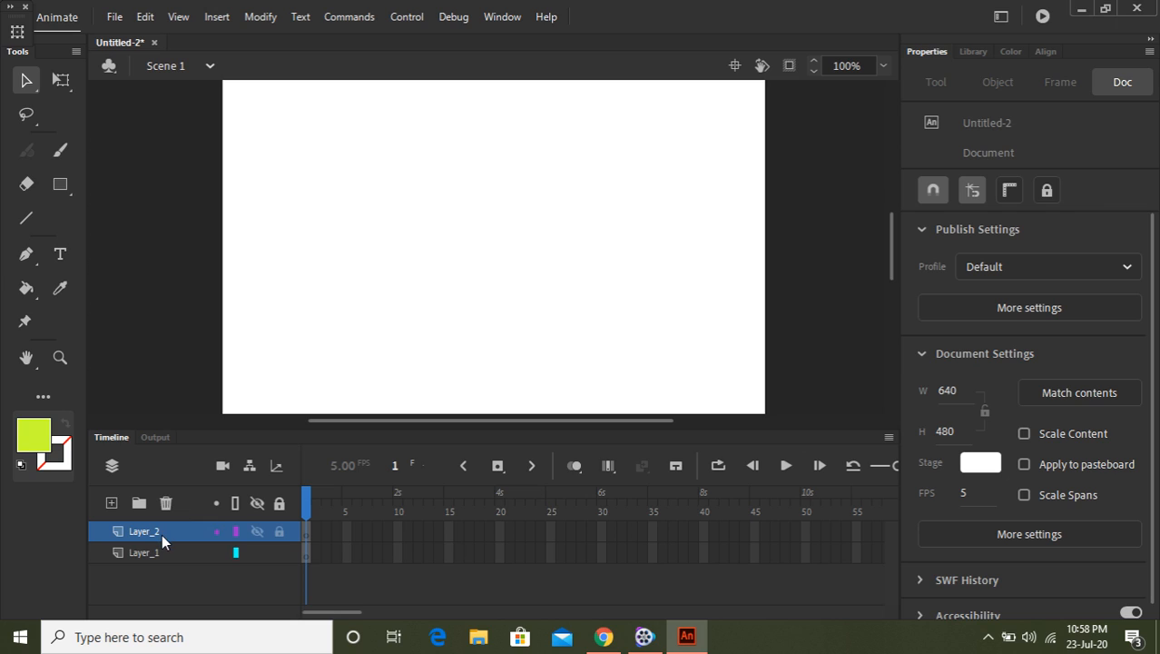
{"action": "left_click", "coordinate": [166, 504]}
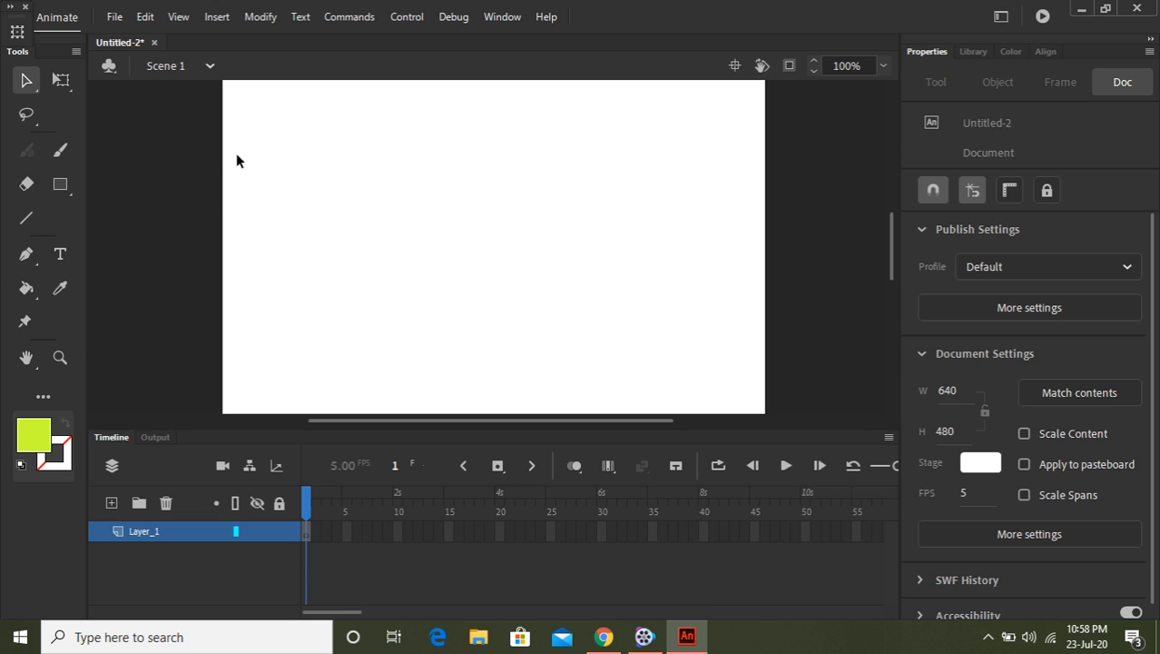
Draw a filled circle about 67 px wide near the stage's upper-left corner with the Oval Tool
{"action": "left_click", "coordinate": [68, 193]}
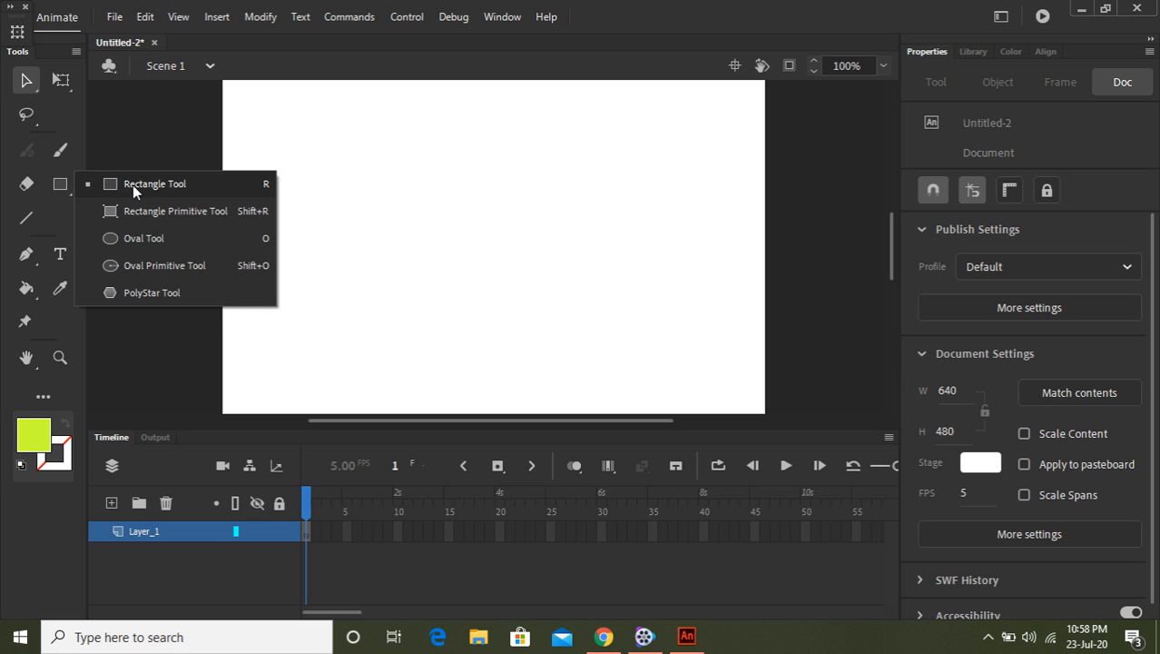
{"action": "left_click", "coordinate": [161, 240]}
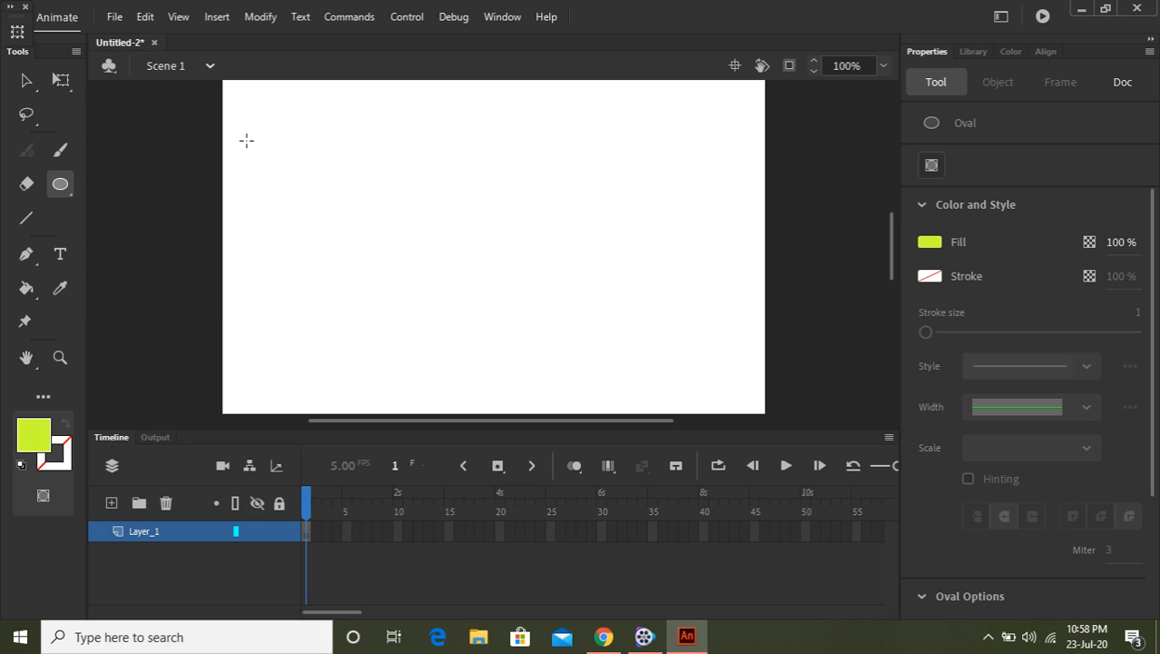
{"action": "left_click_drag", "start_coordinate": [243, 130], "coordinate": [299, 187]}
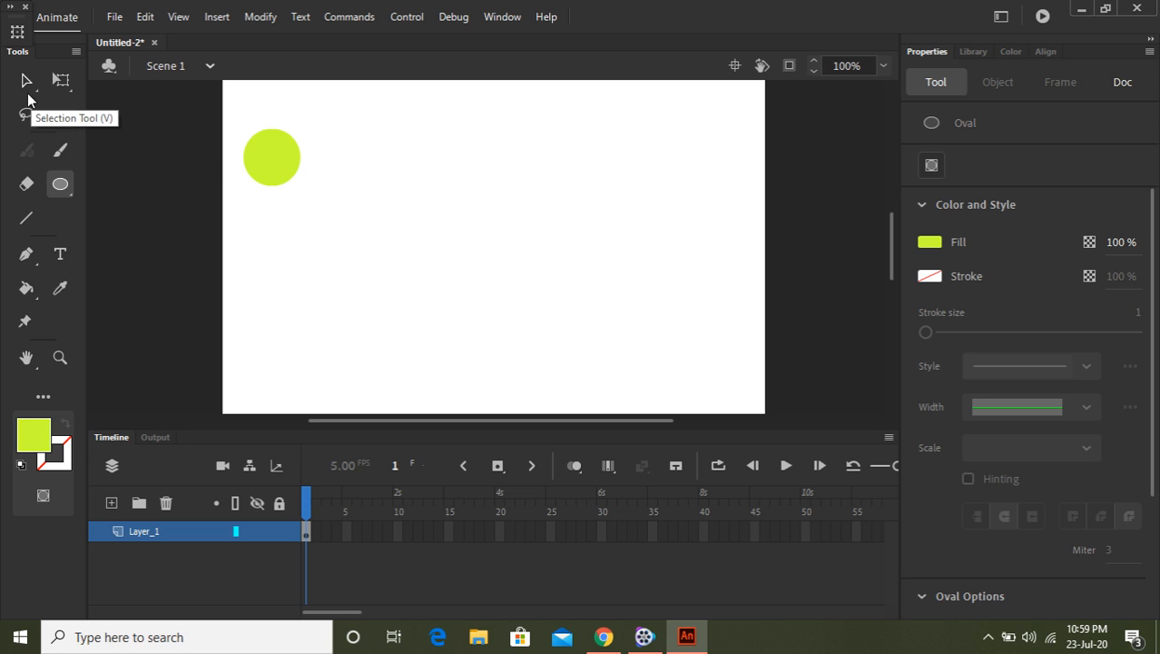
Shift the circle slightly to the right with the Selection Tool
{"action": "left_click", "coordinate": [26, 80]}
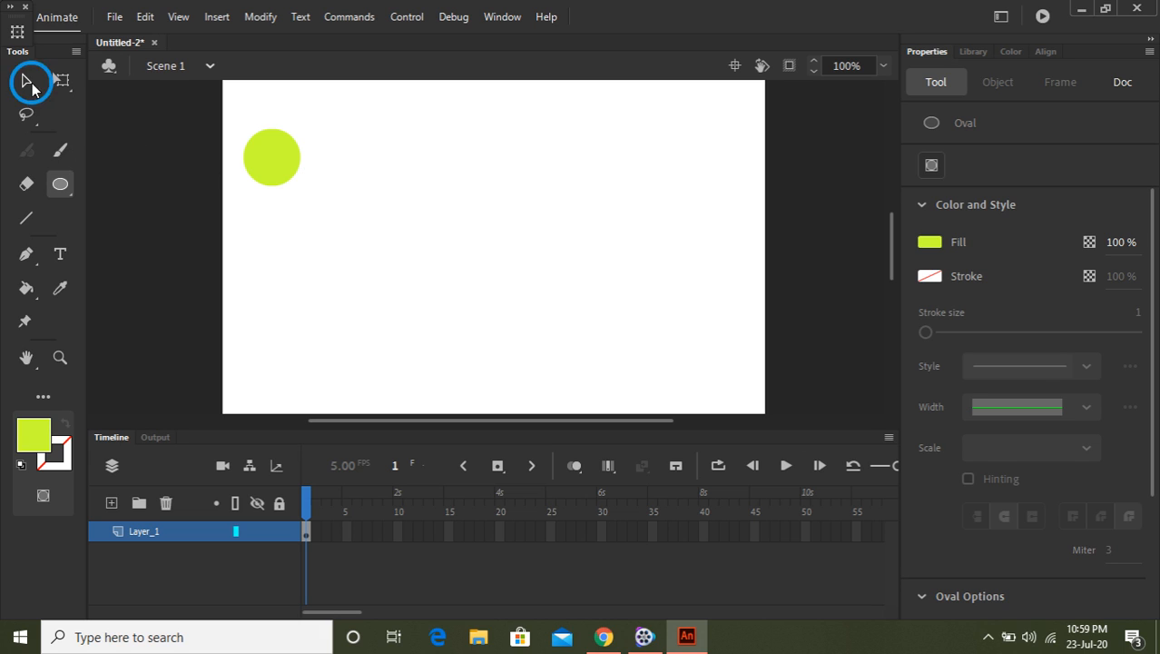
{"action": "left_click", "coordinate": [274, 165]}
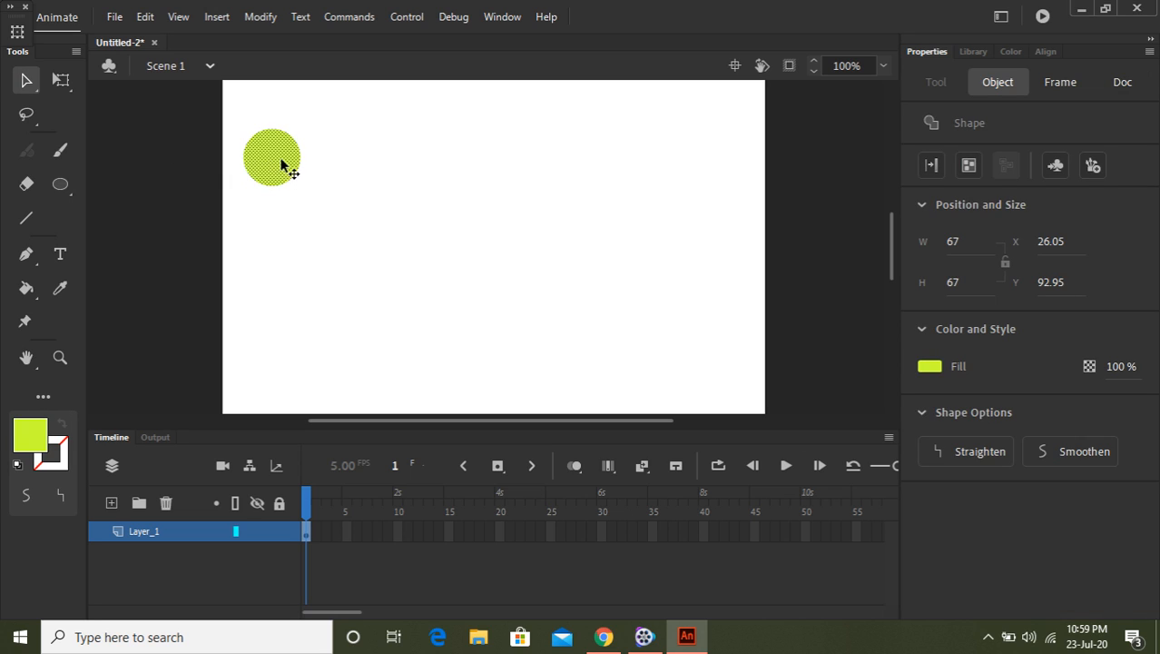
{"action": "mouse_move", "coordinate": [281, 164]}
{"action": "left_mouse_down"}
{"action": "mouse_move", "coordinate": [527, 188]}
{"action": "mouse_move", "coordinate": [721, 168]}
{"action": "mouse_move", "coordinate": [716, 178]}
{"action": "mouse_move", "coordinate": [504, 152]}
{"action": "mouse_move", "coordinate": [298, 150]}
{"action": "mouse_move", "coordinate": [275, 165]}
{"action": "left_mouse_up"}
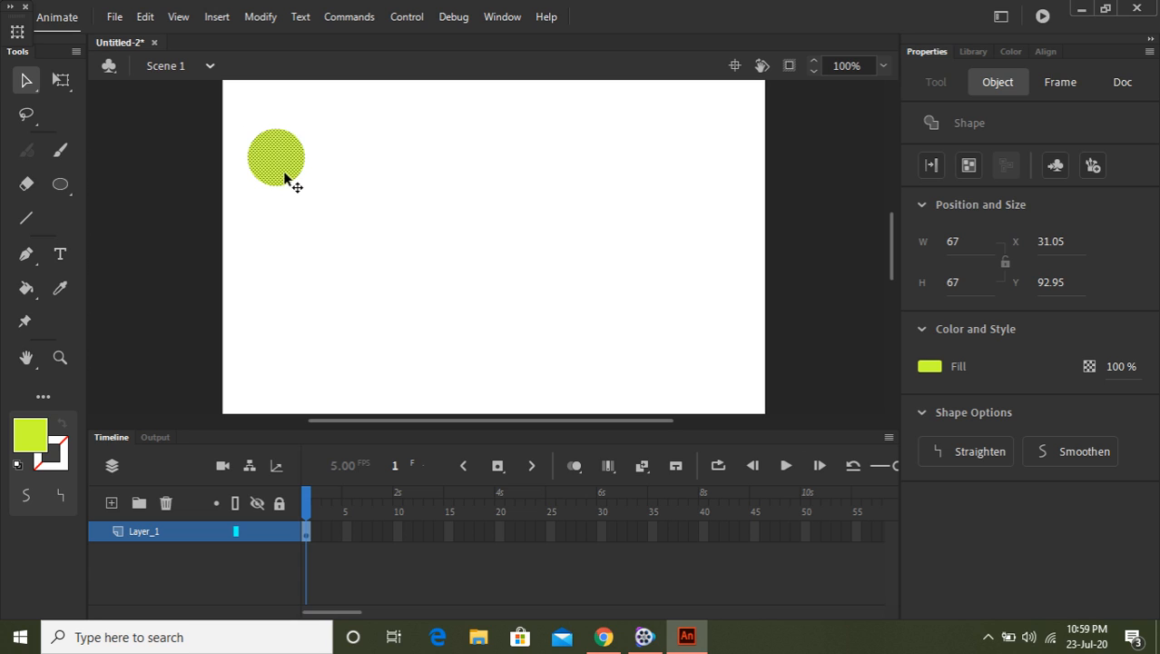
{"action": "left_click", "coordinate": [278, 198]}
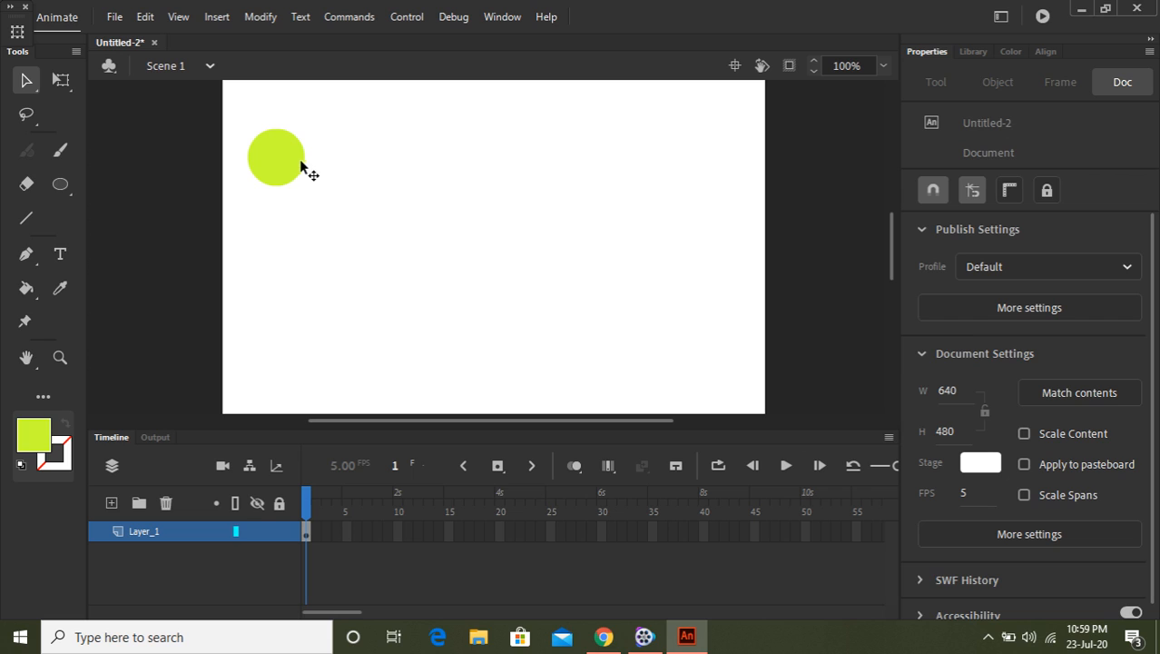
{"action": "left_click", "coordinate": [302, 167]}
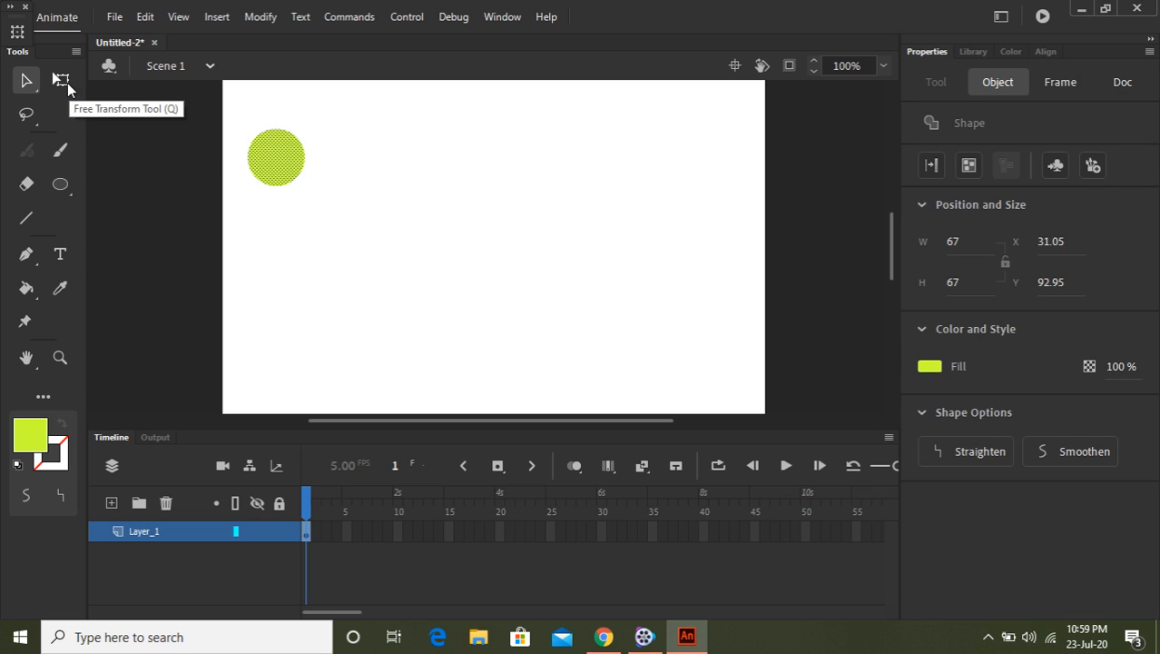
Try cutting and moving pieces of the circle with the Free Transform Tool, undoing all four changes
{"action": "left_click", "coordinate": [62, 80]}
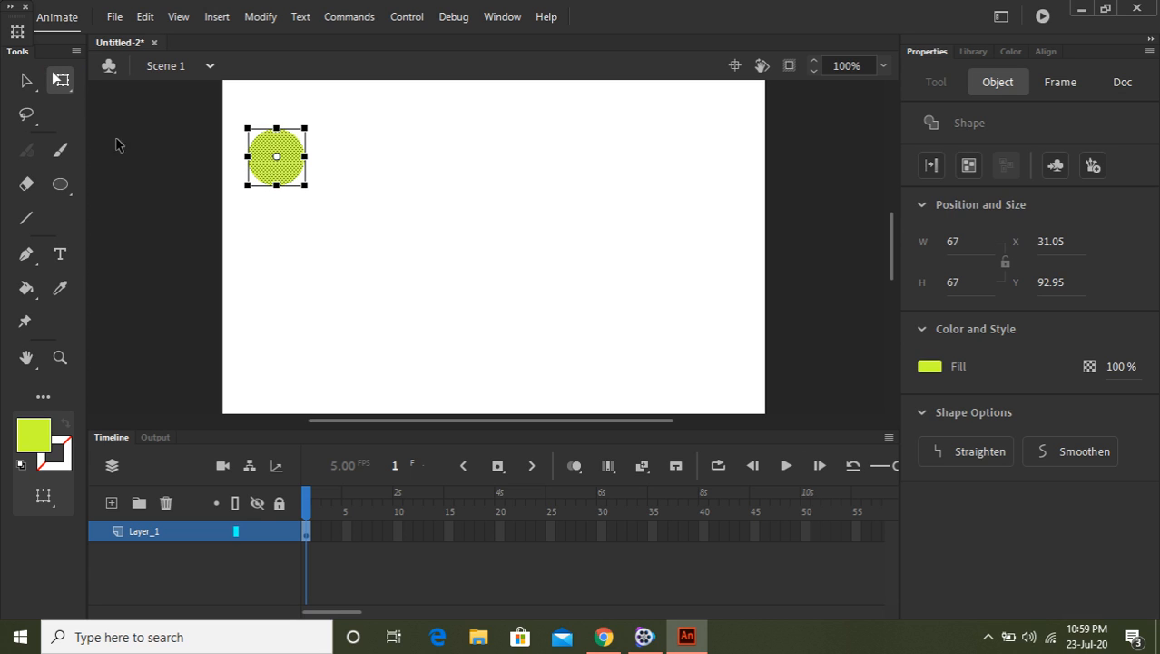
{"action": "left_click", "coordinate": [244, 170]}
{"action": "left_click_drag", "start_coordinate": [278, 168], "coordinate": [336, 237]}
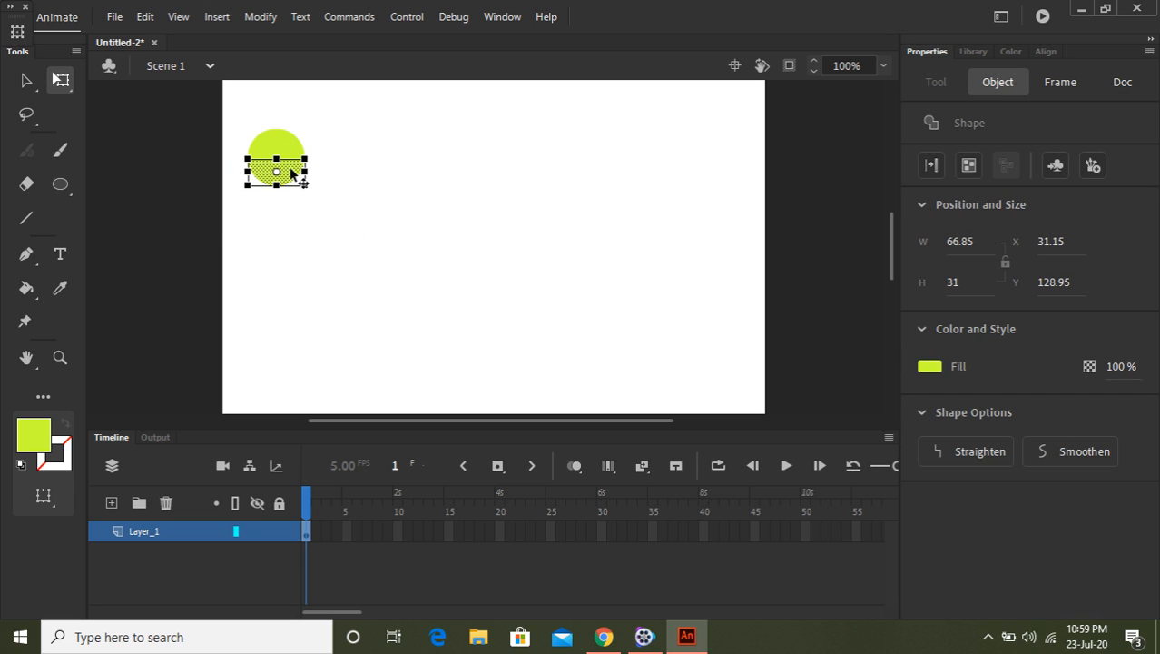
{"action": "left_click_drag", "start_coordinate": [303, 181], "coordinate": [515, 227]}
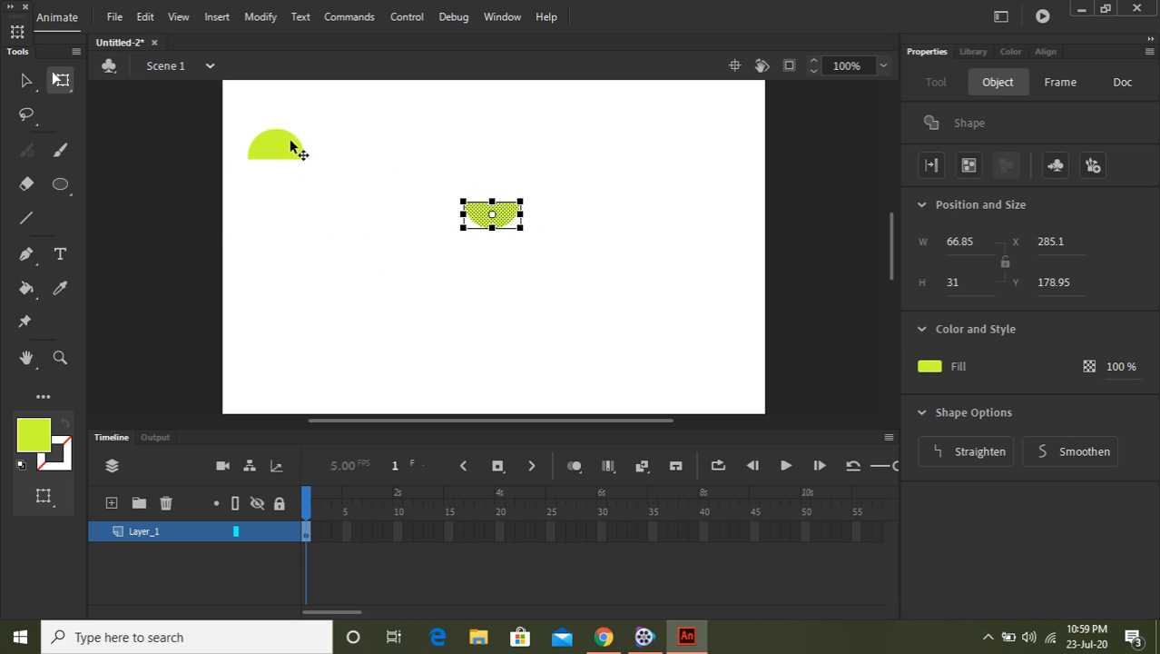
{"action": "left_click_drag", "start_coordinate": [277, 118], "coordinate": [382, 221]}
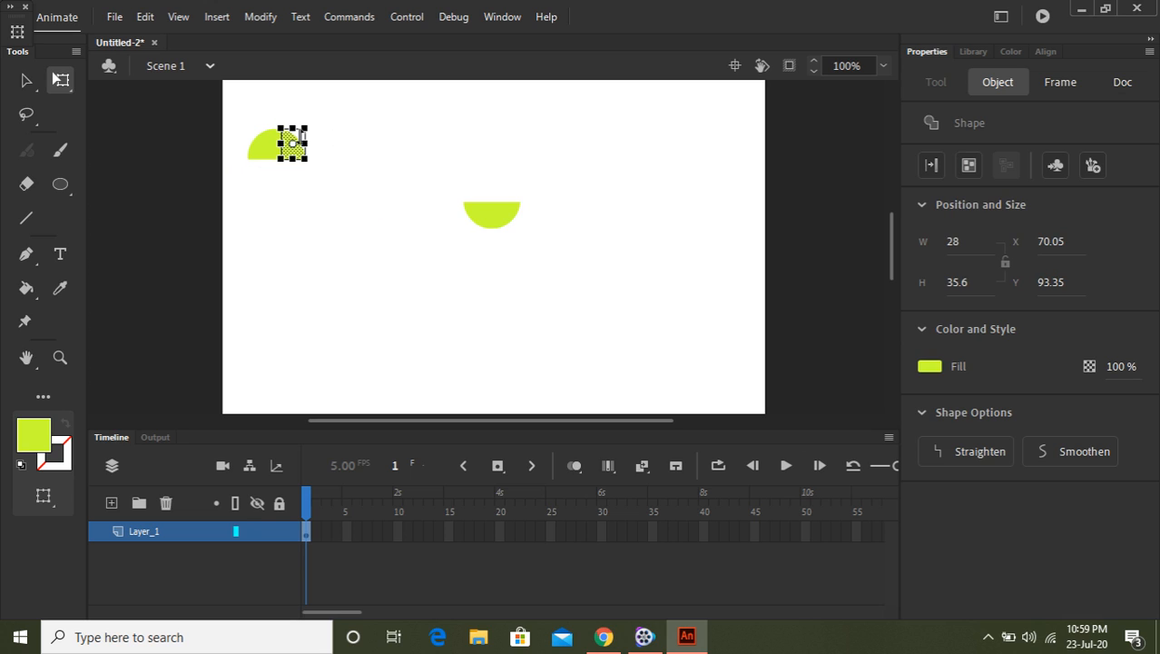
{"action": "left_click_drag", "start_coordinate": [298, 152], "coordinate": [416, 135]}
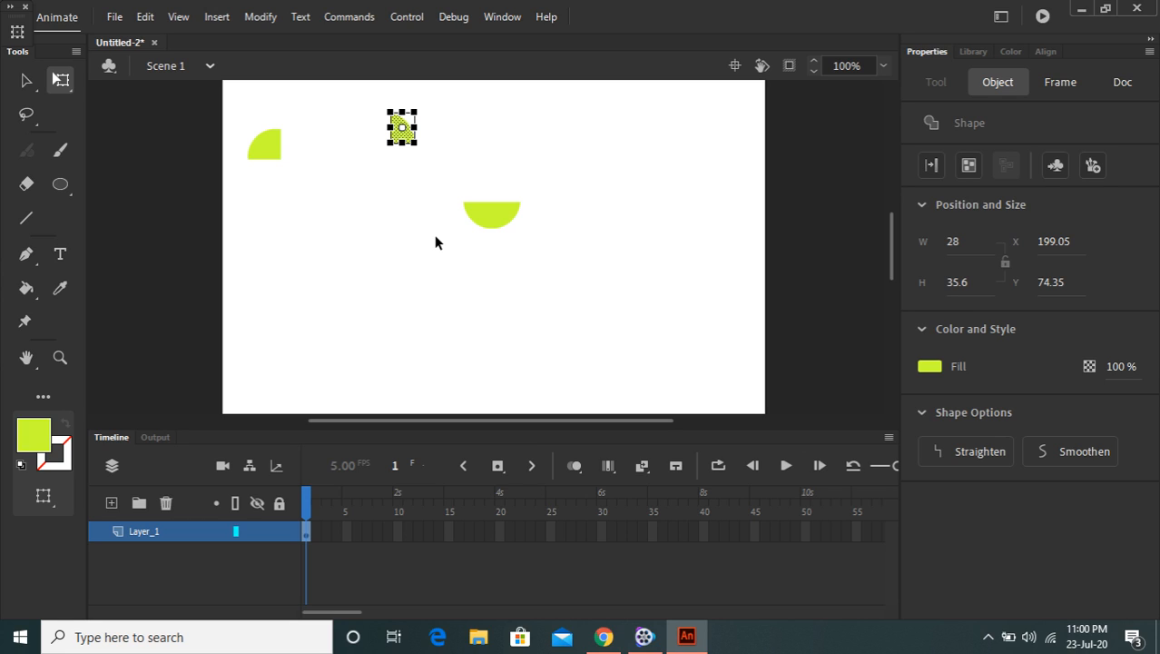
{"action": "key", "text": "ctrl+z"}
{"action": "key", "text": "ctrl+z"}
{"action": "key", "text": "ctrl+z"}
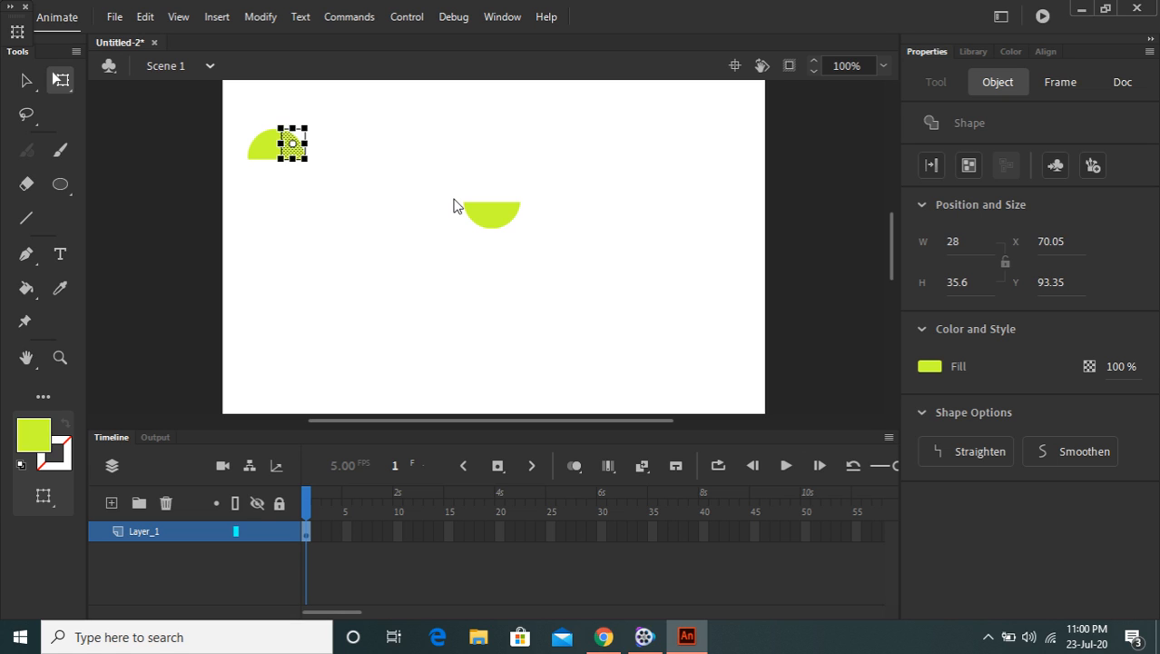
{"action": "key", "text": "ctrl+z"}
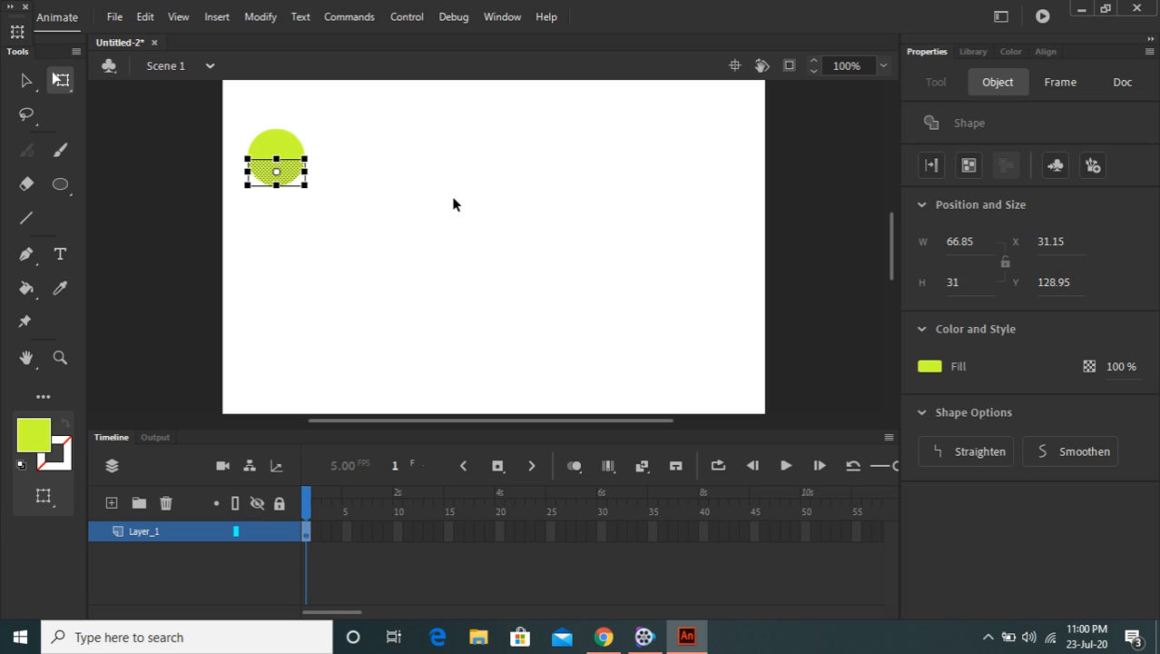
Convert the circle into a Movie Clip symbol, keeping the default name
{"action": "left_click", "coordinate": [453, 198]}
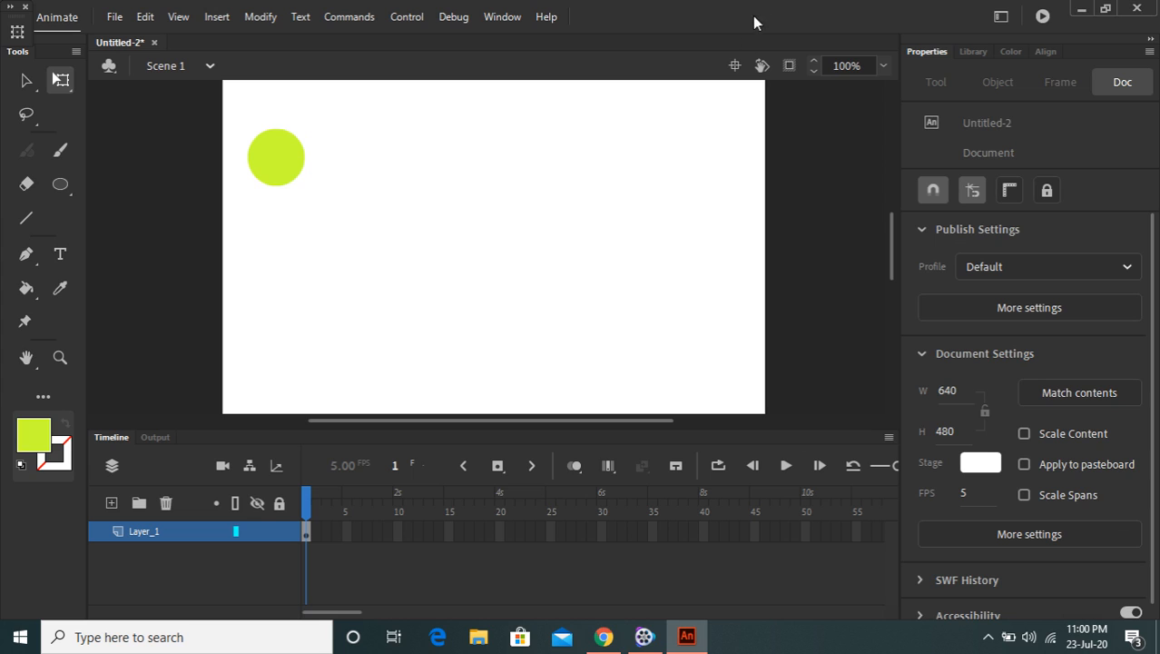
{"action": "left_click", "coordinate": [276, 171]}
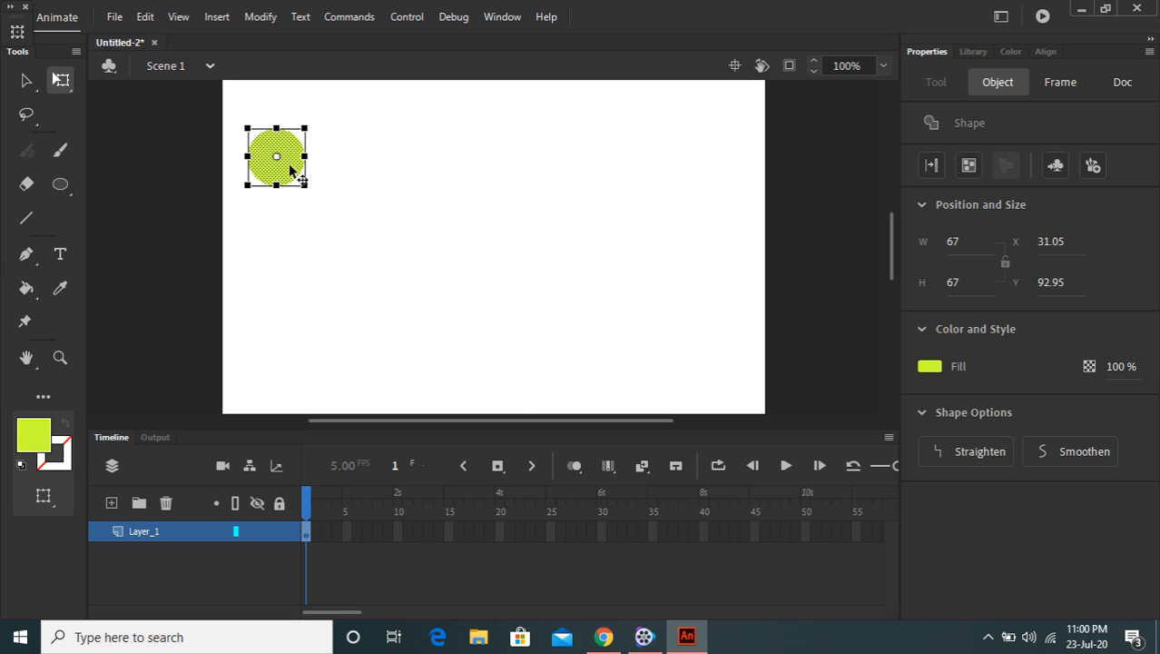
{"action": "right_click", "coordinate": [290, 165]}
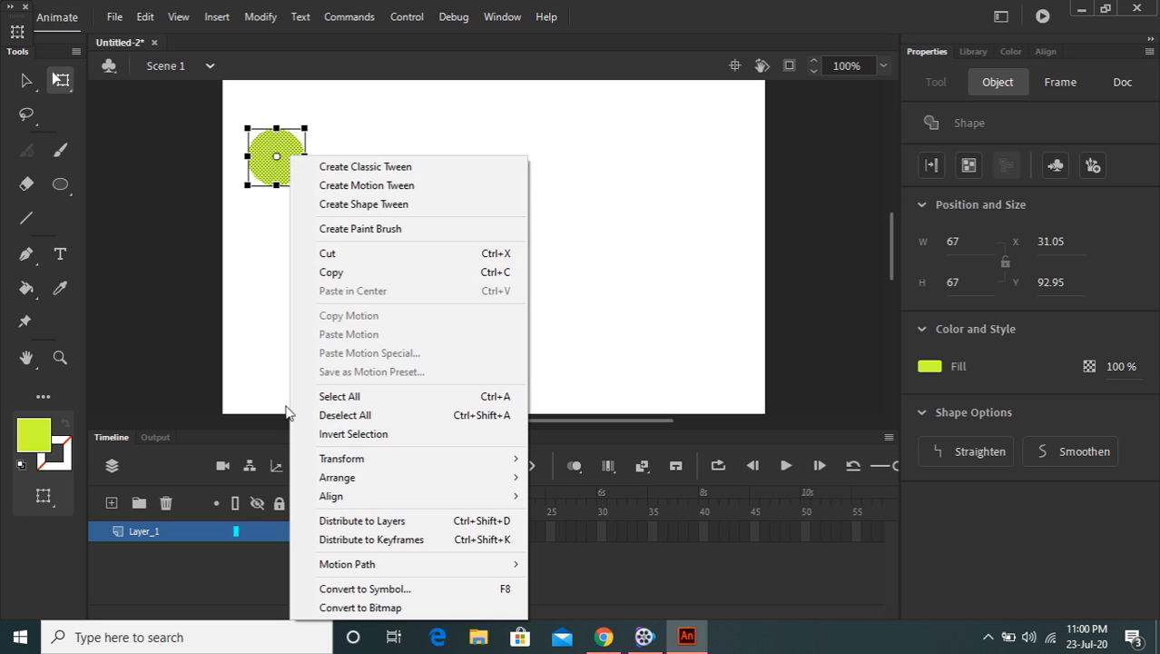
{"action": "left_click", "coordinate": [385, 587]}
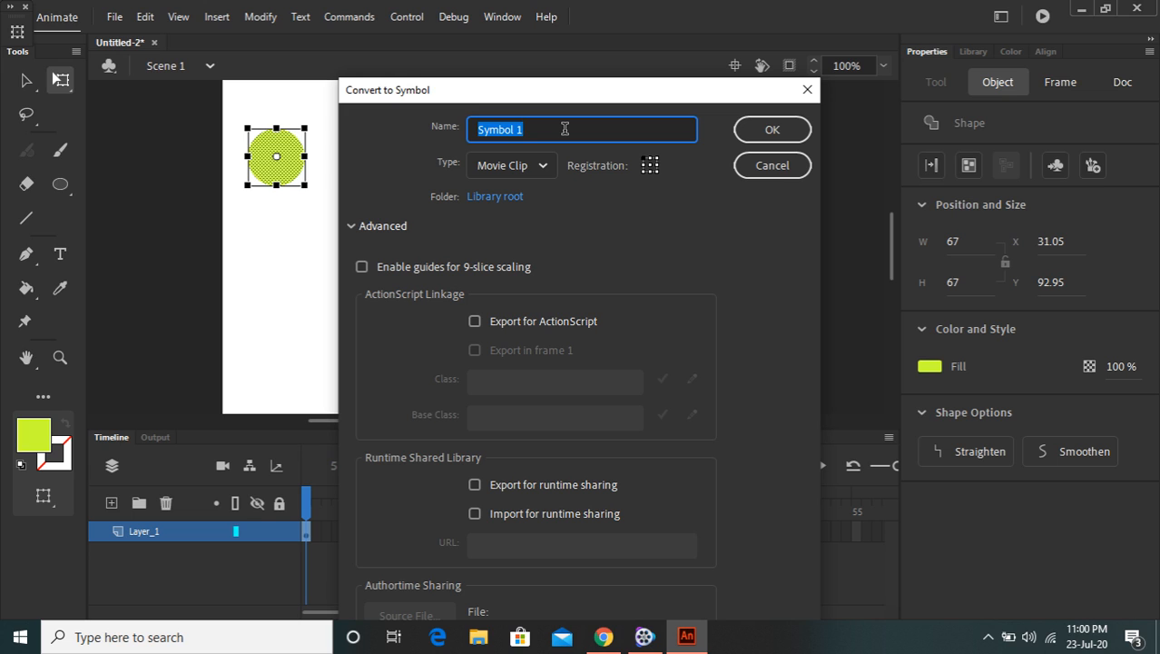
{"action": "left_click_drag", "start_coordinate": [565, 97], "coordinate": [567, 70]}
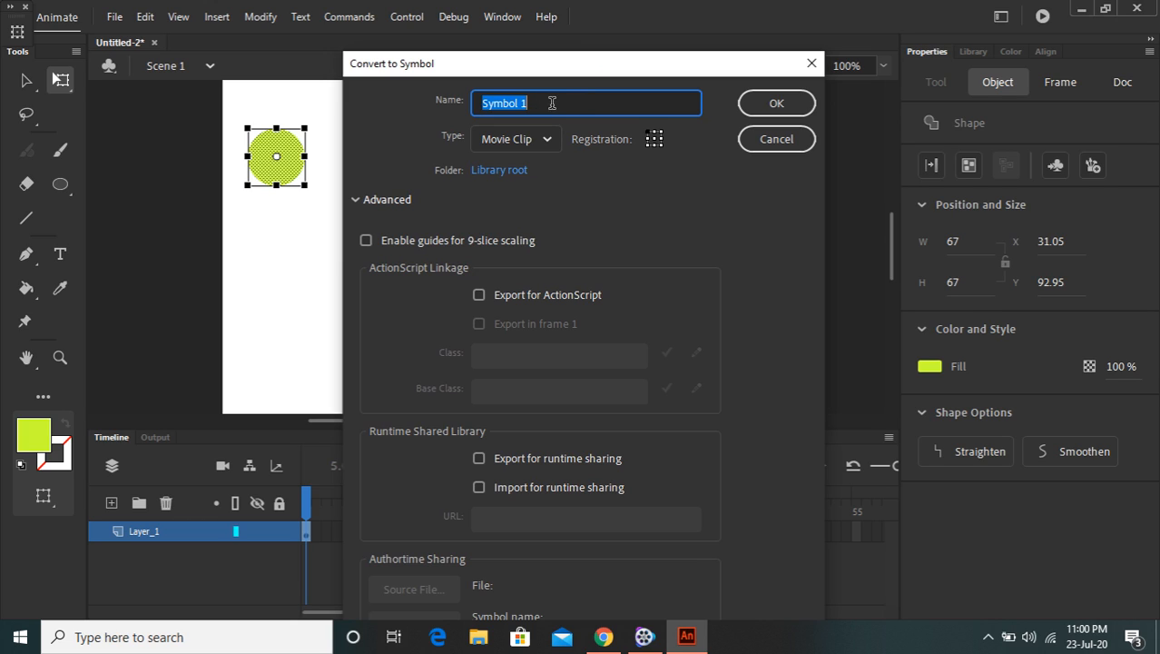
{"action": "left_click", "coordinate": [768, 106]}
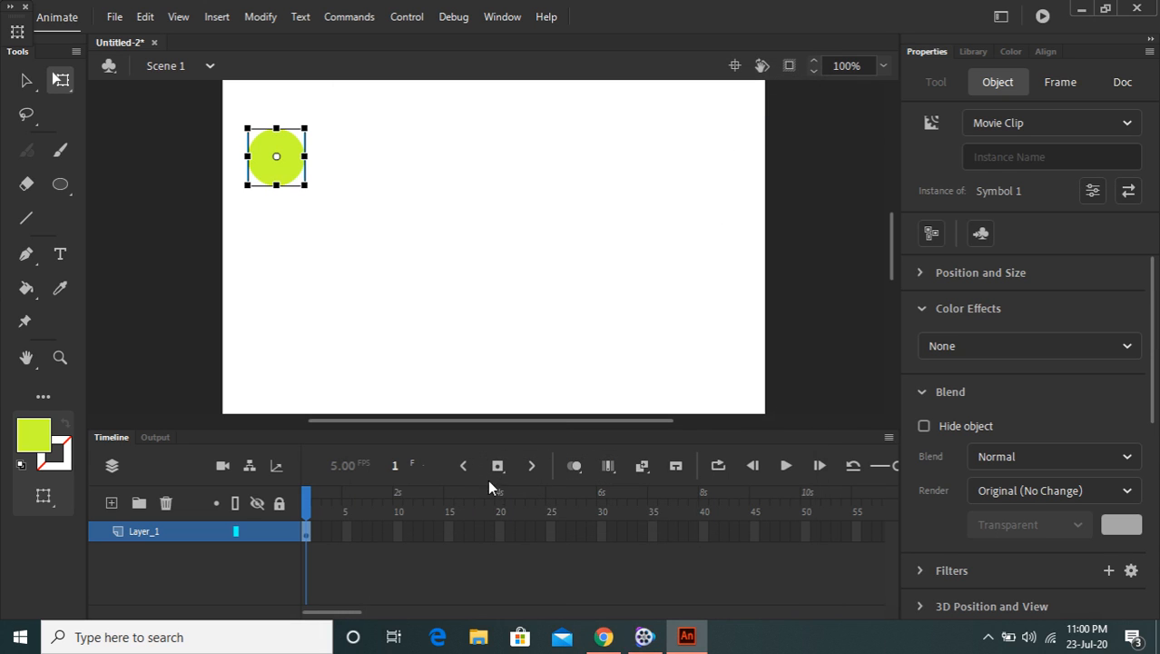
Convert frame 15 of the layer into a keyframe
{"action": "left_click", "coordinate": [450, 532]}
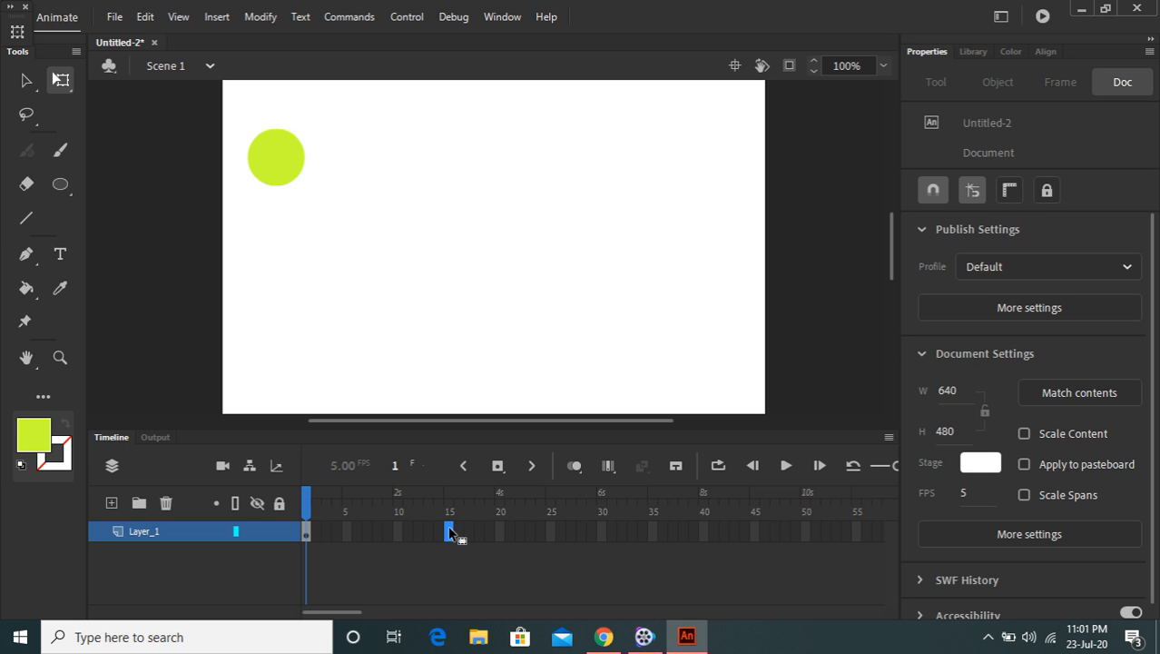
{"action": "right_click", "coordinate": [449, 533]}
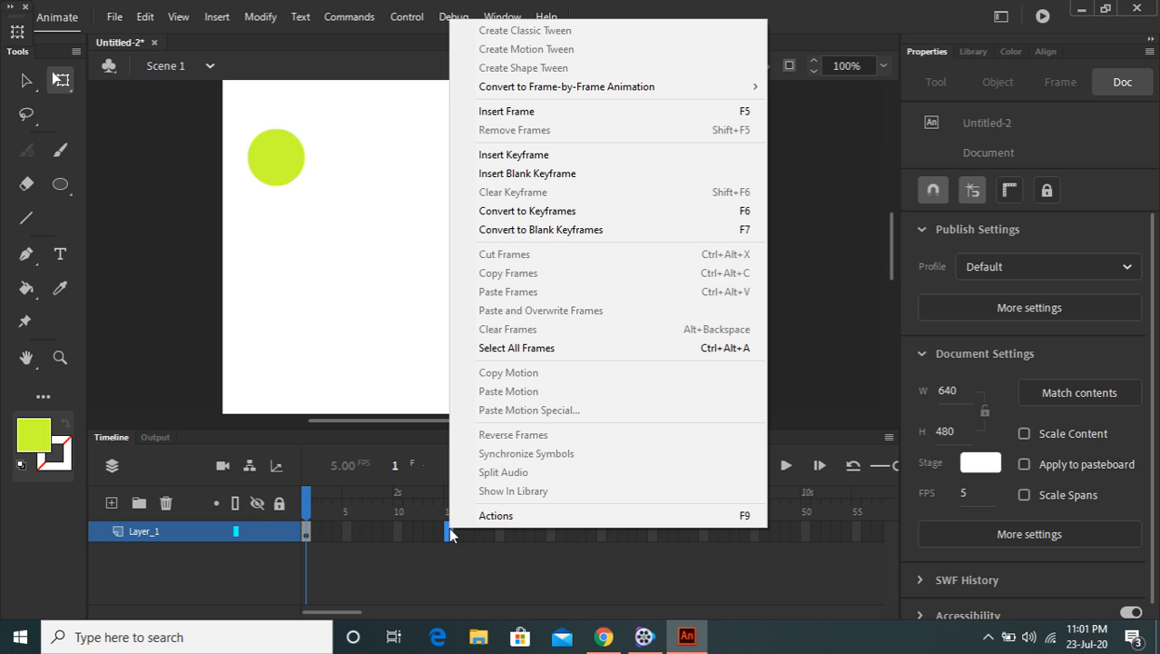
{"action": "left_click", "coordinate": [593, 210]}
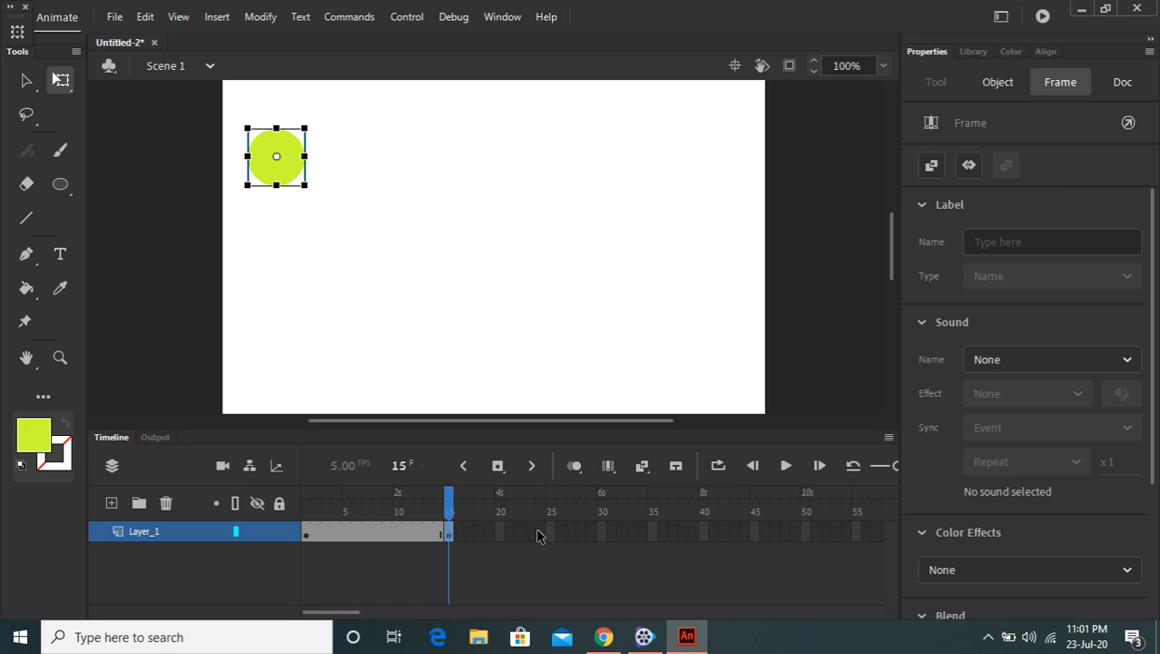
At frame 15, move the circle to the stage's upper-right corner and compare it with frame 1
{"action": "left_click", "coordinate": [449, 526]}
{"action": "left_click", "coordinate": [450, 523]}
{"action": "left_click_drag", "start_coordinate": [296, 164], "coordinate": [728, 169]}
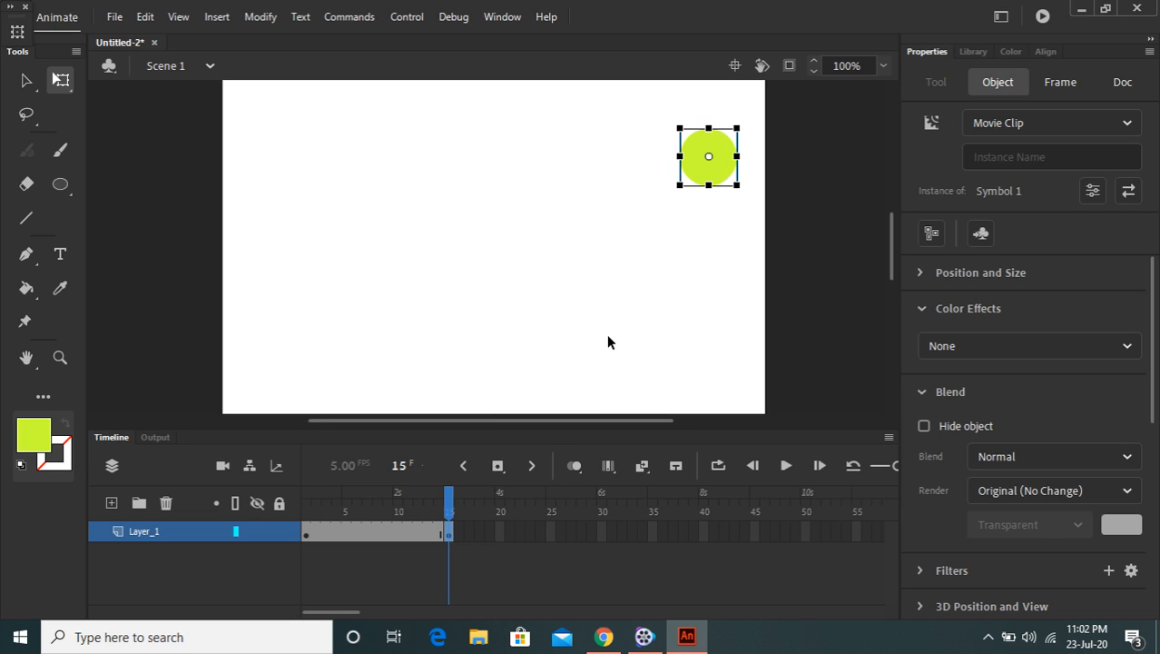
{"action": "left_click", "coordinate": [307, 536]}
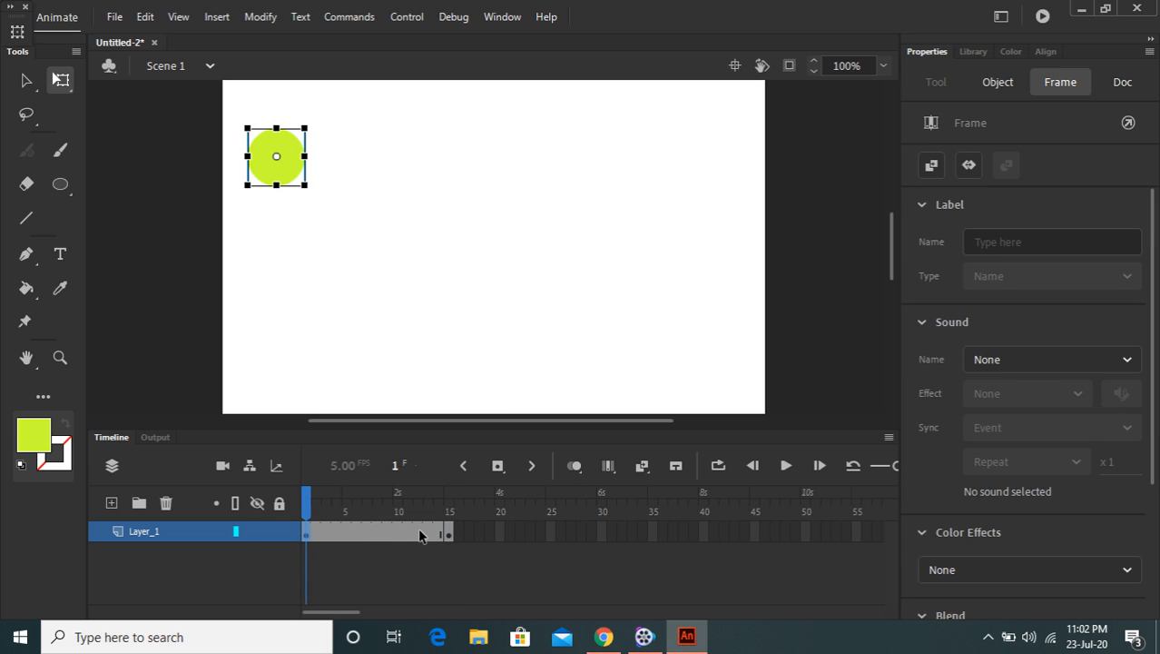
{"action": "left_click", "coordinate": [448, 534]}
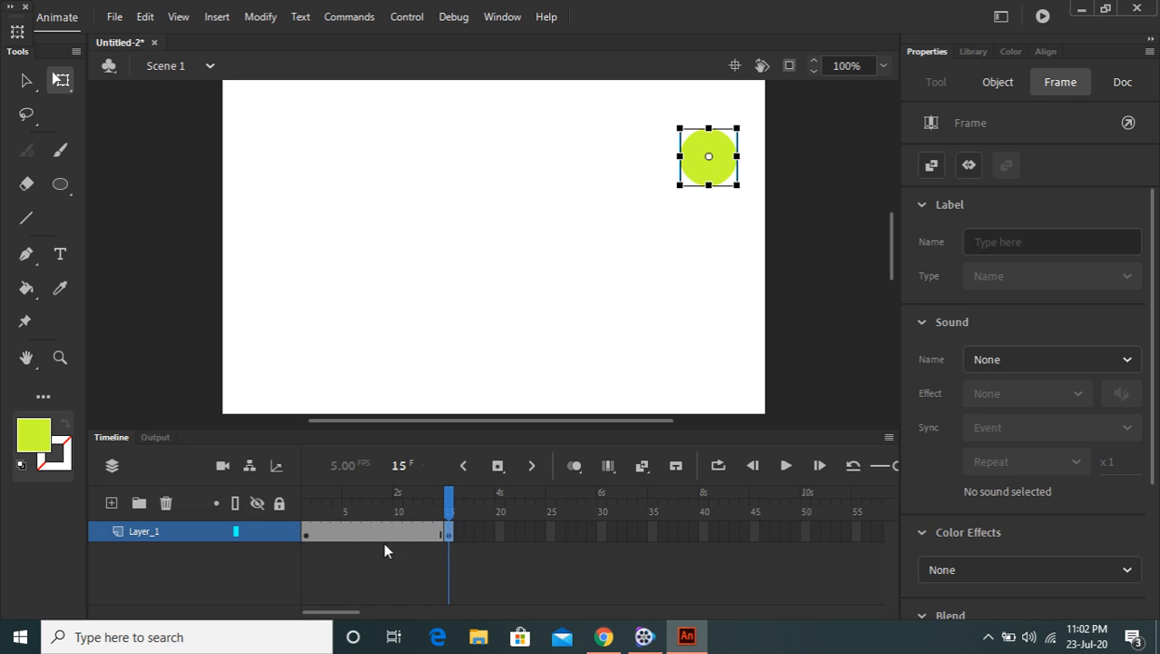
{"action": "left_click", "coordinate": [307, 534]}
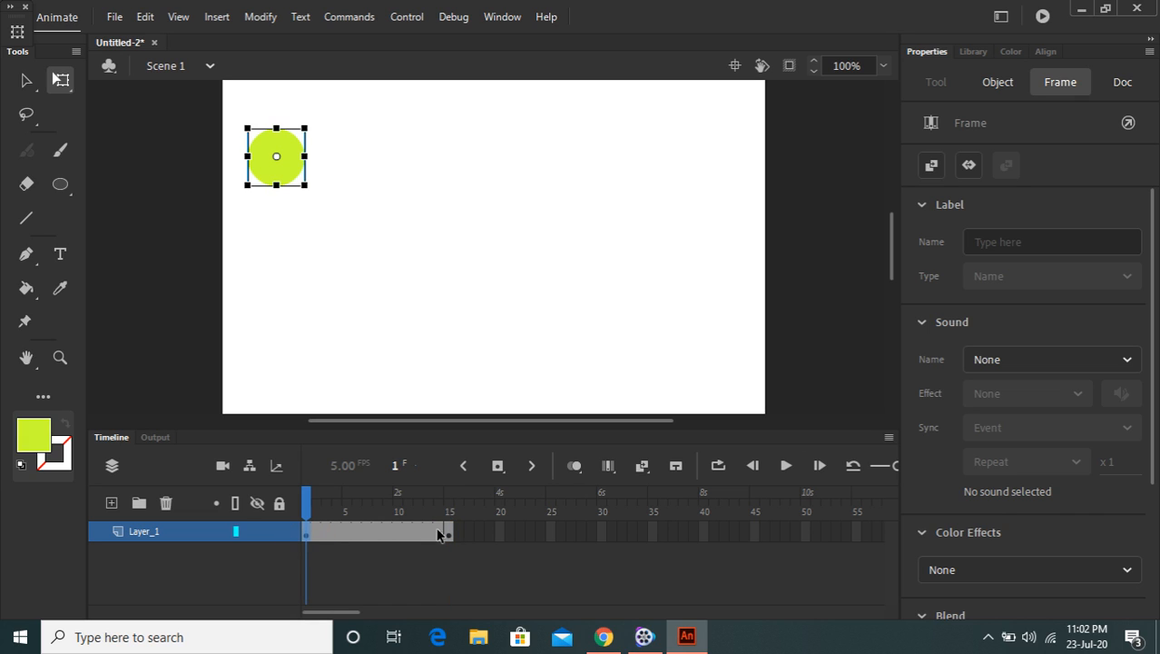
Play the timeline from frame 1 to preview the circle jumping between its two keyframes
{"action": "left_click", "coordinate": [447, 534]}
{"action": "left_click", "coordinate": [306, 535]}
{"action": "key", "text": "Return"}
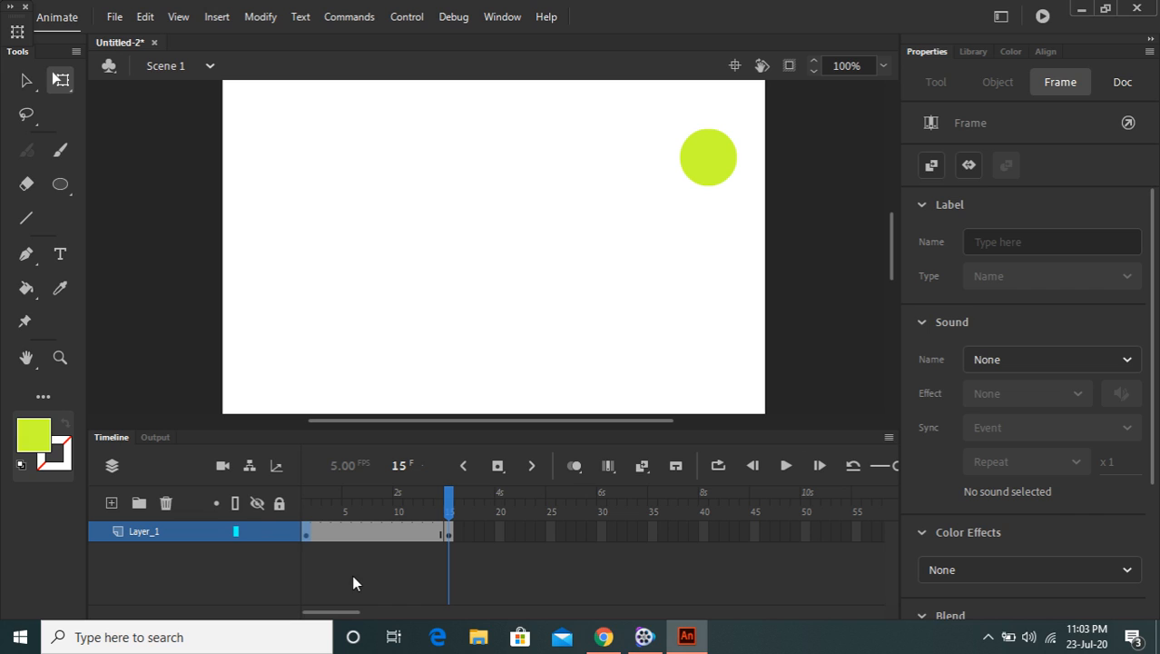
Create a Motion Tween over the layer's 15-frame span
{"action": "left_click", "coordinate": [308, 535]}
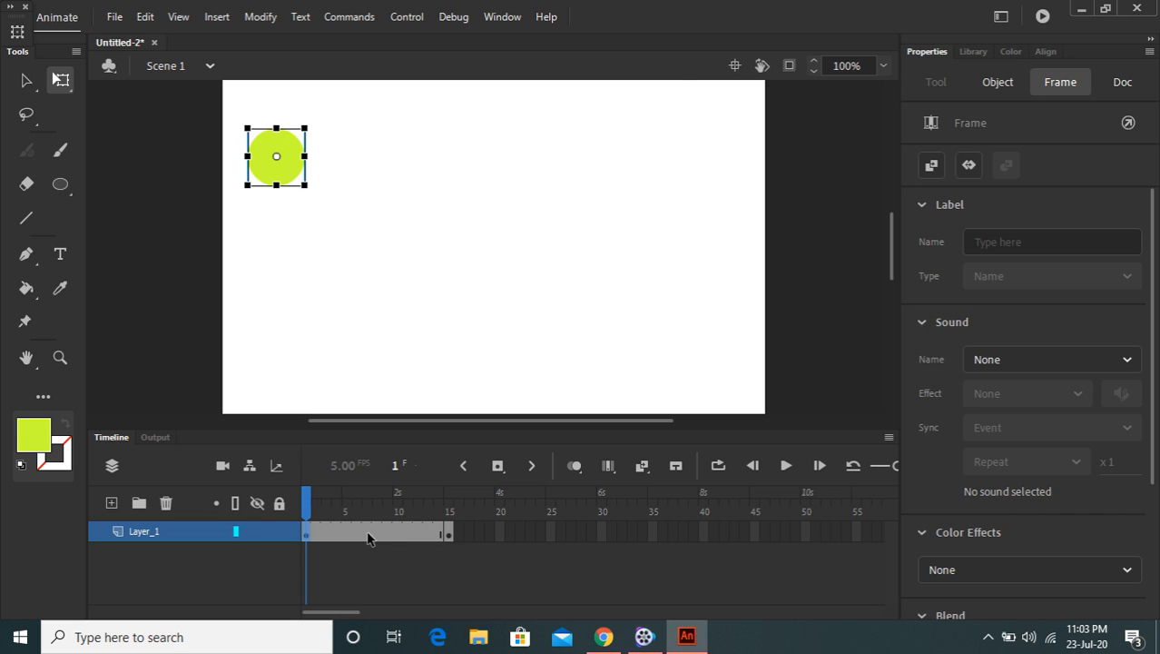
{"action": "right_click", "coordinate": [366, 536]}
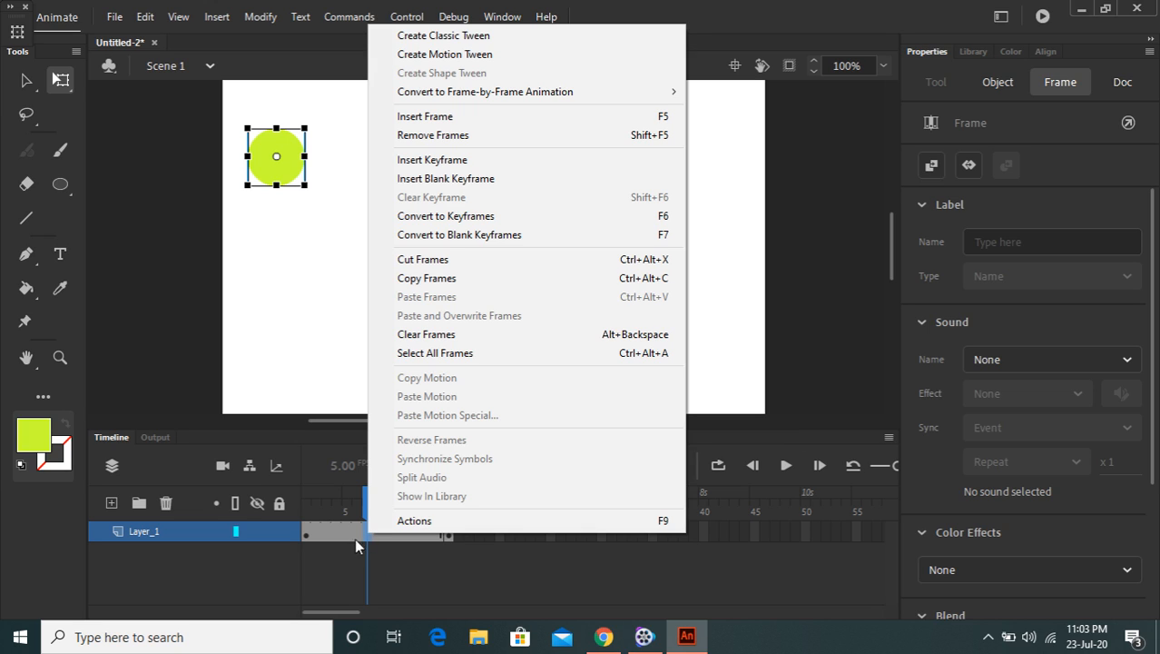
{"action": "left_click", "coordinate": [487, 55]}
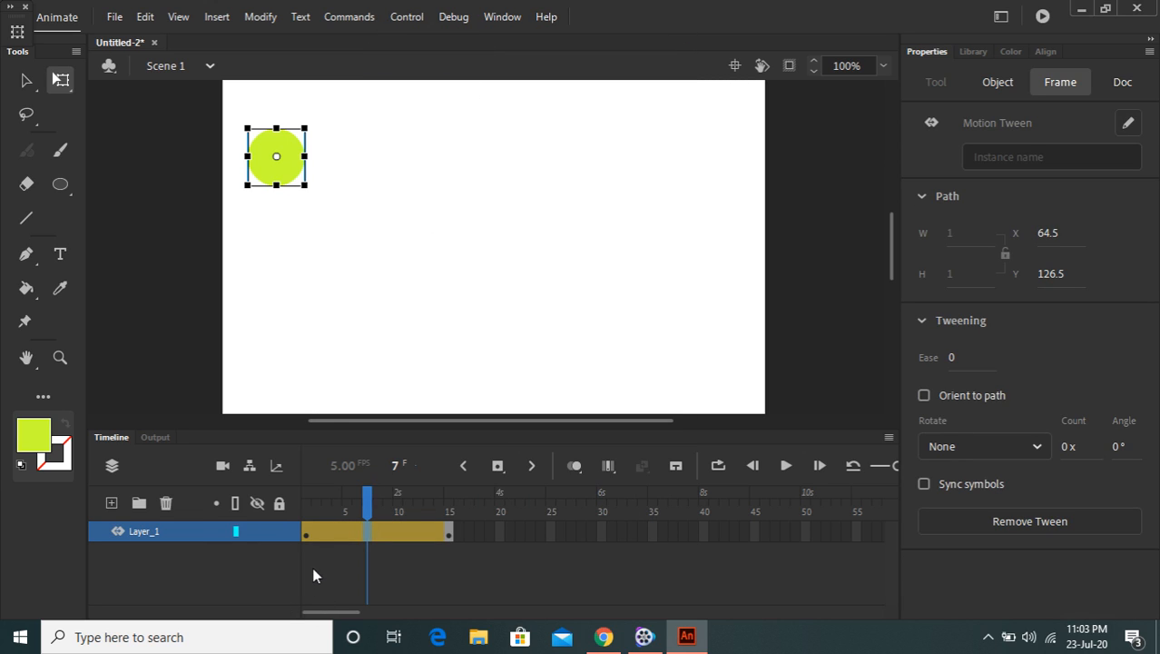
At frames 3 and 6, move the circle progressively rightward along a horizontal path
{"action": "left_click", "coordinate": [308, 535]}
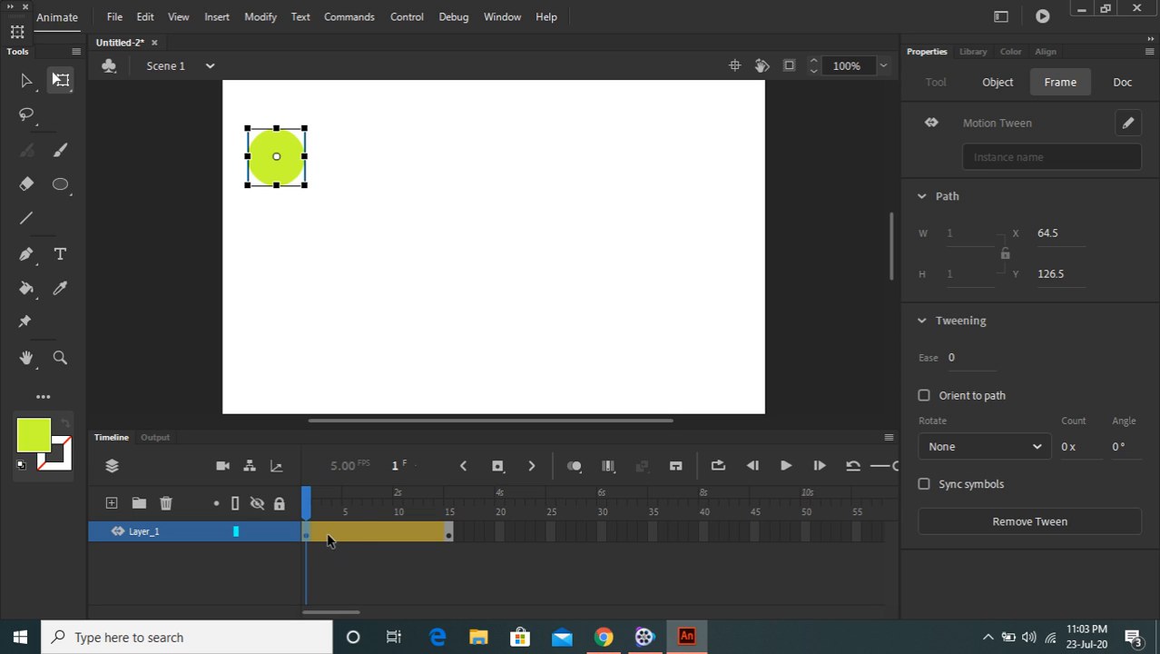
{"action": "left_click", "coordinate": [328, 534]}
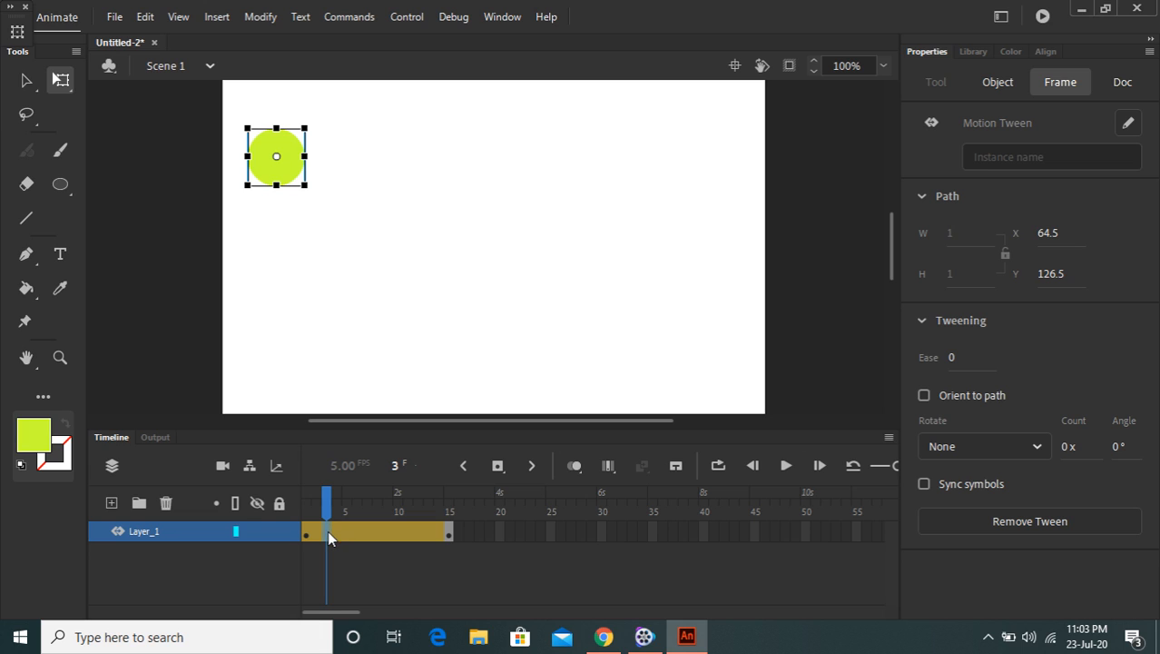
{"action": "left_click_drag", "start_coordinate": [293, 160], "coordinate": [376, 166]}
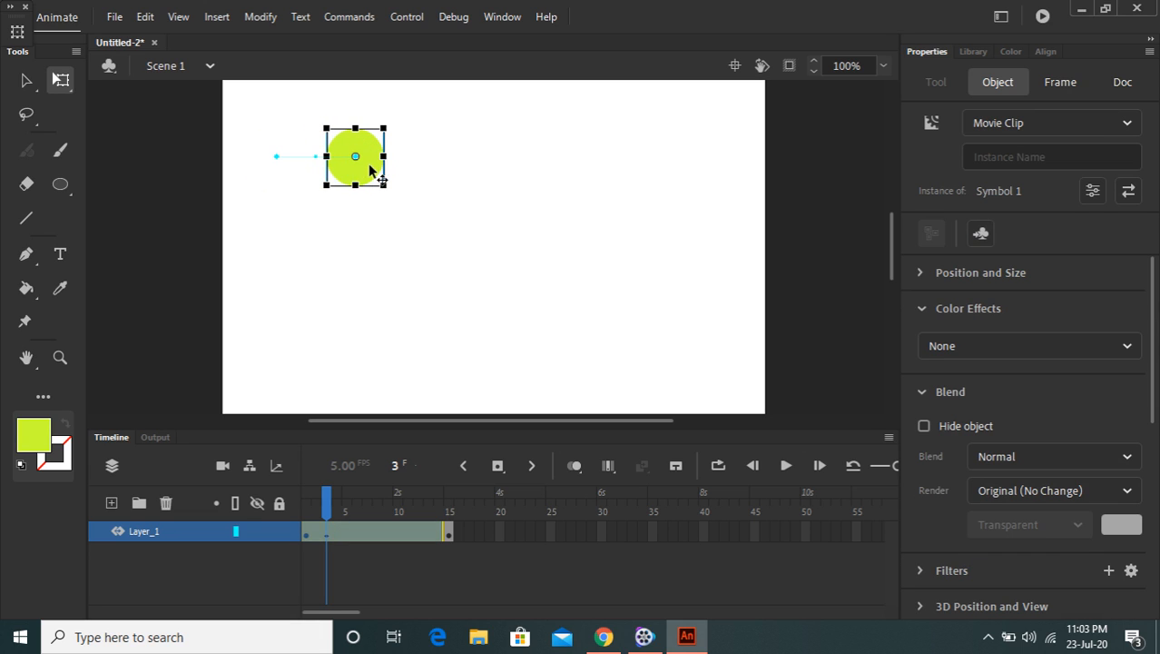
{"action": "left_click", "coordinate": [327, 536]}
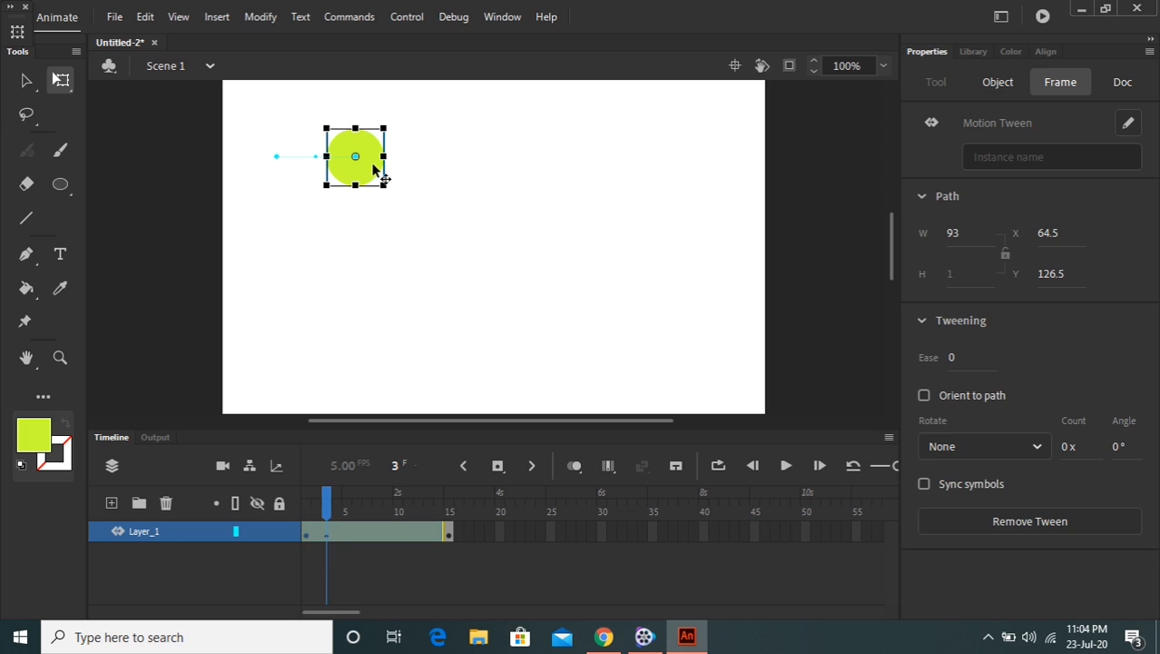
{"action": "left_click", "coordinate": [356, 533]}
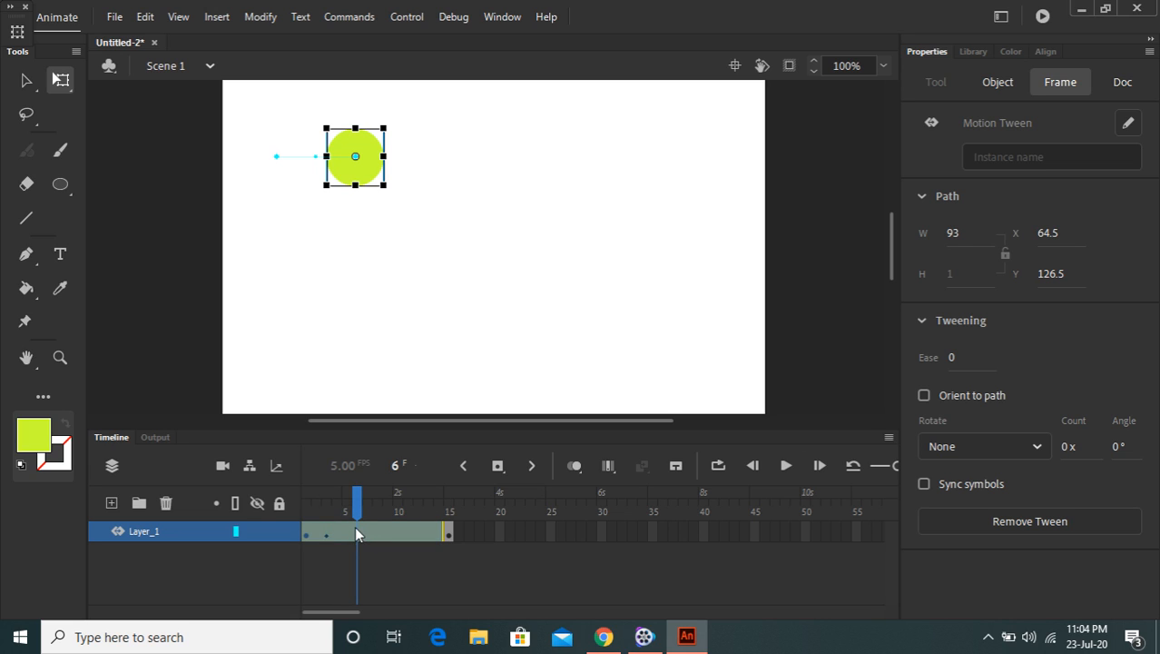
{"action": "left_click_drag", "start_coordinate": [372, 168], "coordinate": [480, 174]}
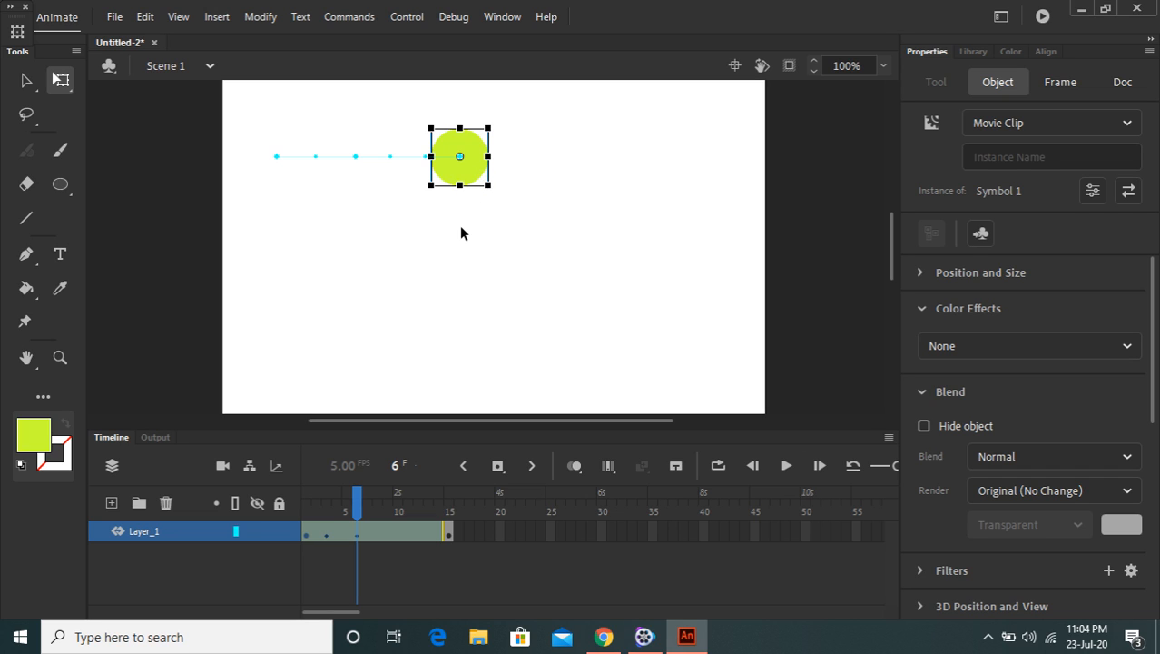
At frames 9, 12 and 14, move the circle further right until it nears the stage's right edge
{"action": "left_click", "coordinate": [387, 535]}
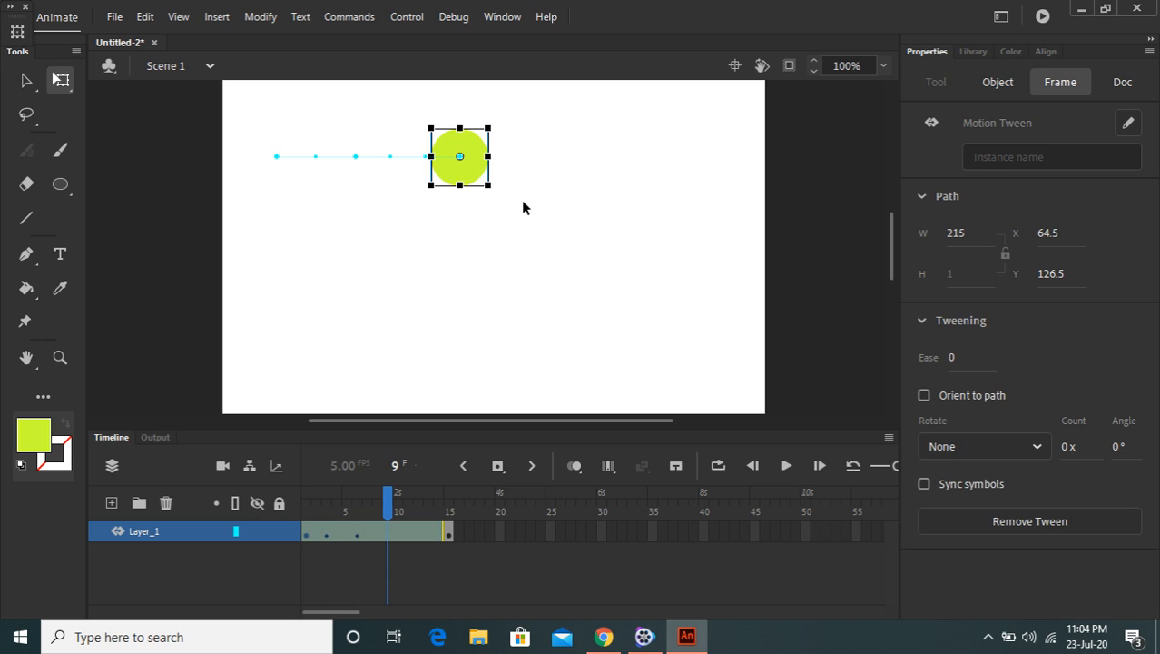
{"action": "left_click_drag", "start_coordinate": [474, 166], "coordinate": [574, 169]}
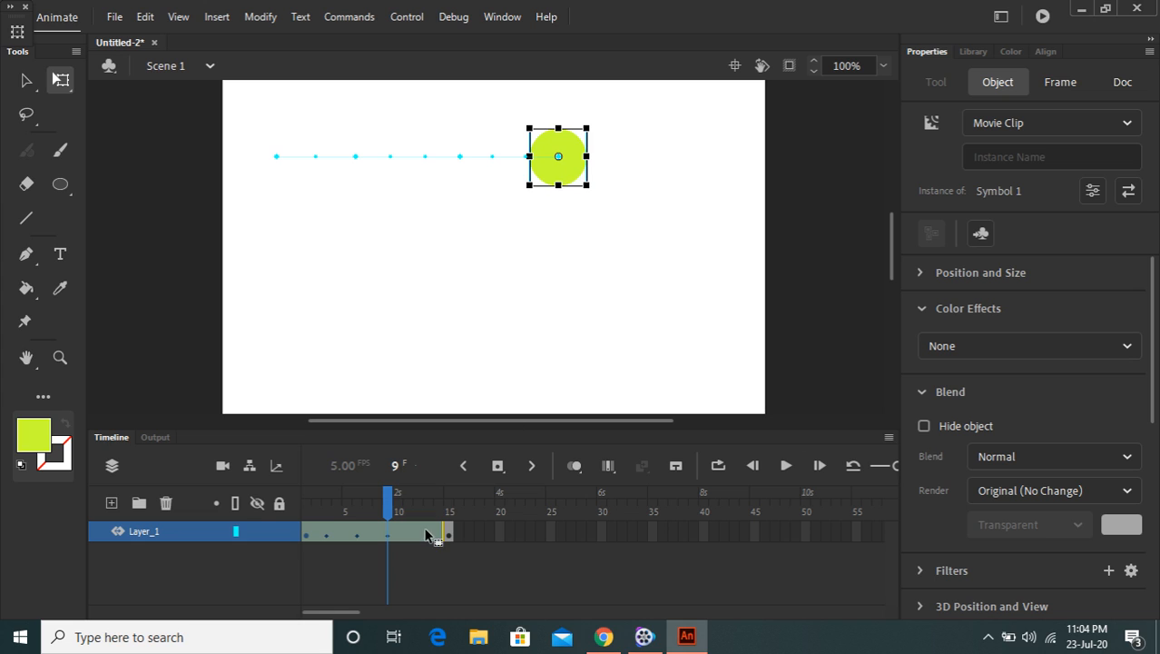
{"action": "left_click", "coordinate": [415, 536]}
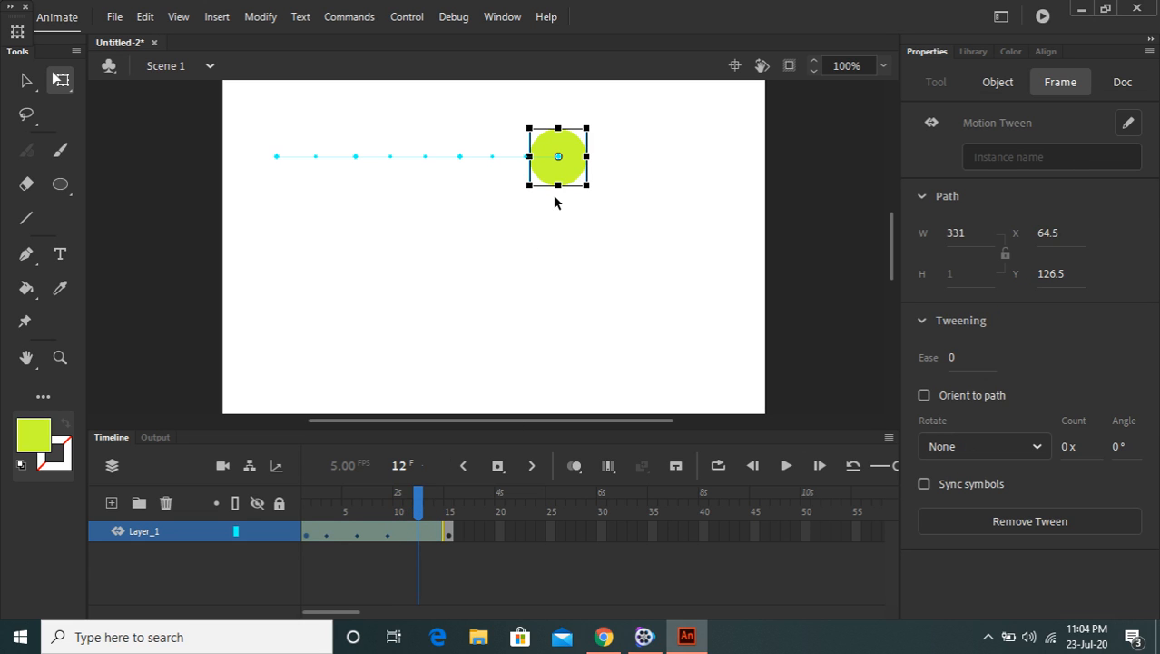
{"action": "left_click_drag", "start_coordinate": [564, 177], "coordinate": [633, 176]}
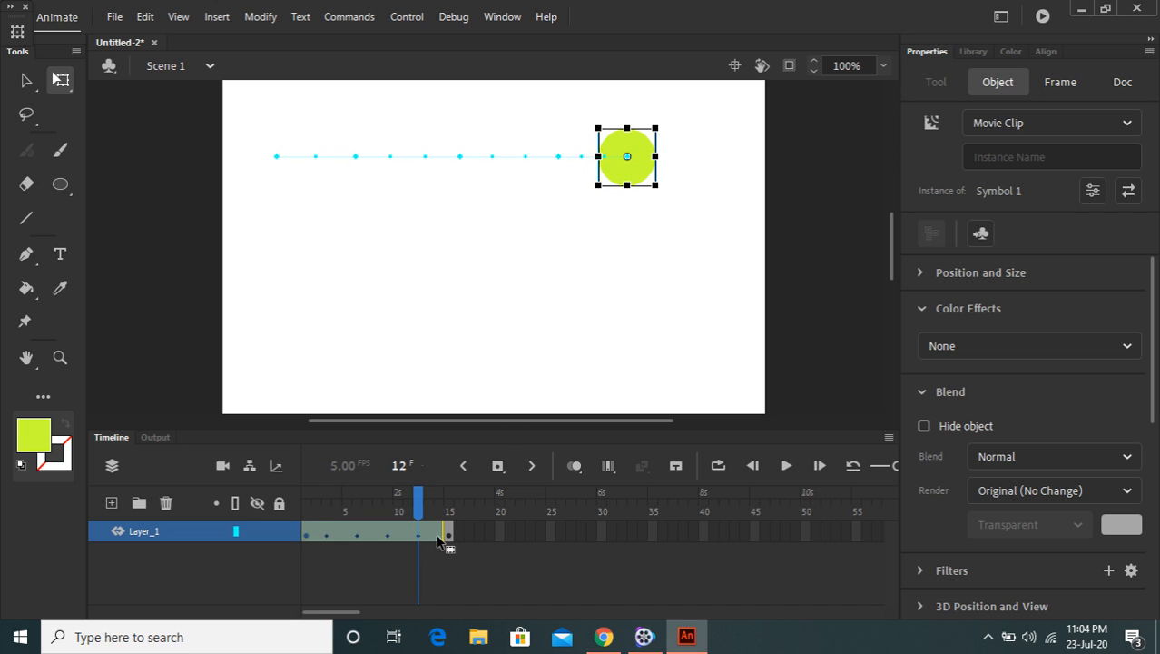
{"action": "left_click", "coordinate": [438, 537]}
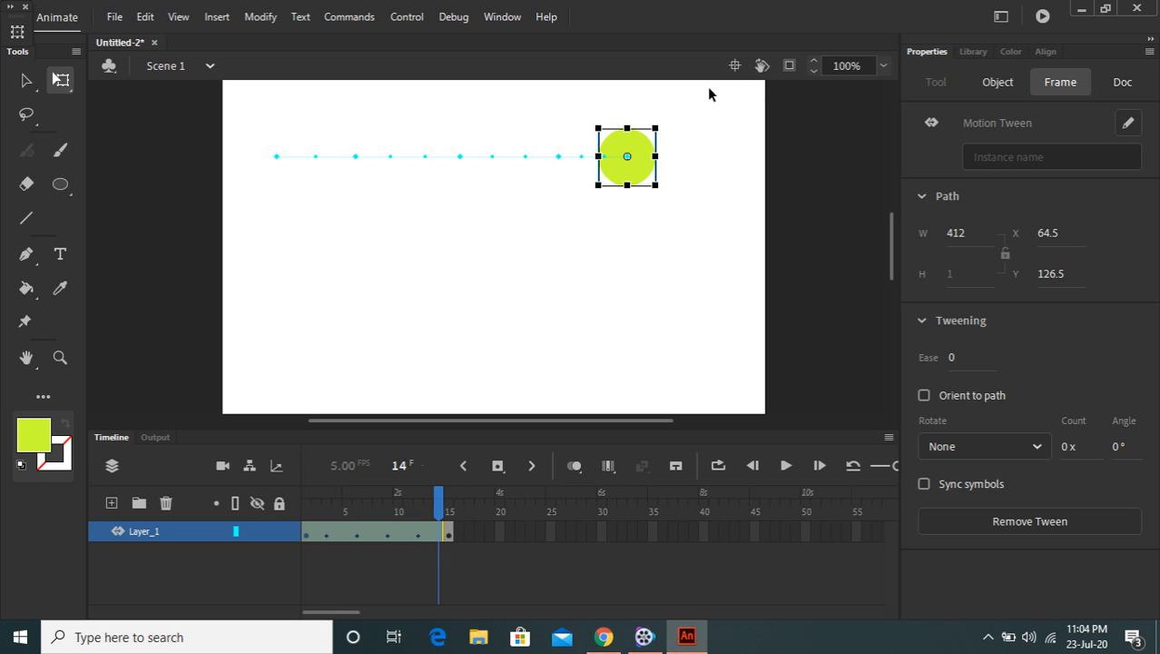
{"action": "left_click_drag", "start_coordinate": [648, 180], "coordinate": [683, 174]}
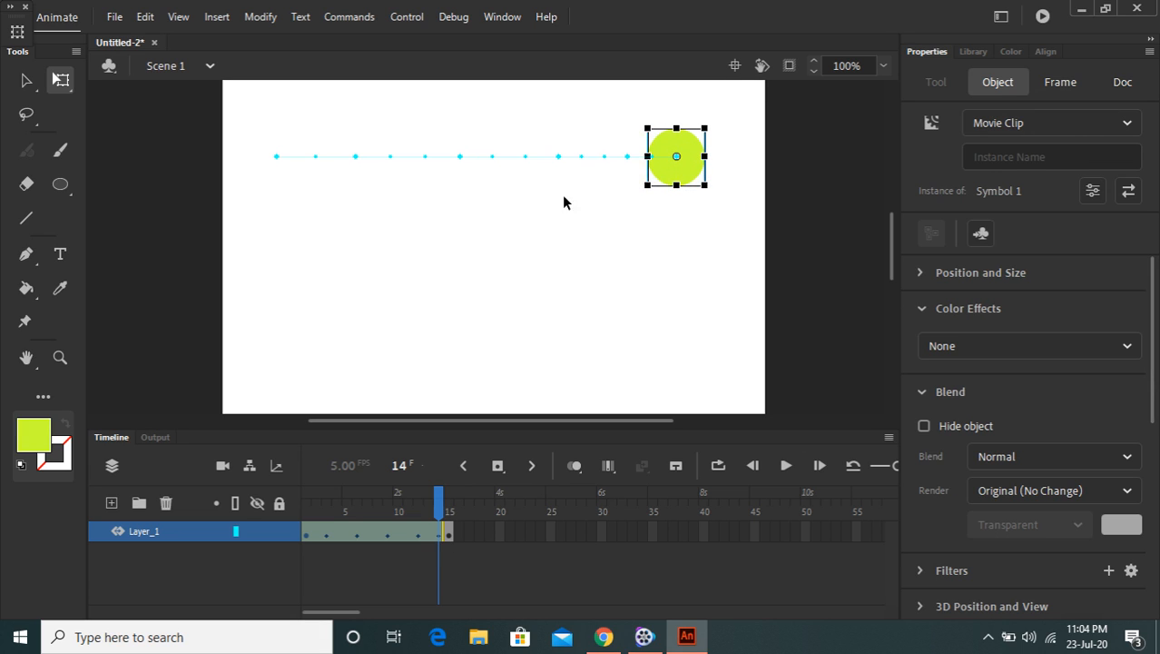
Play the motion tween from frame 1, then test the movie
{"action": "left_click", "coordinate": [305, 536]}
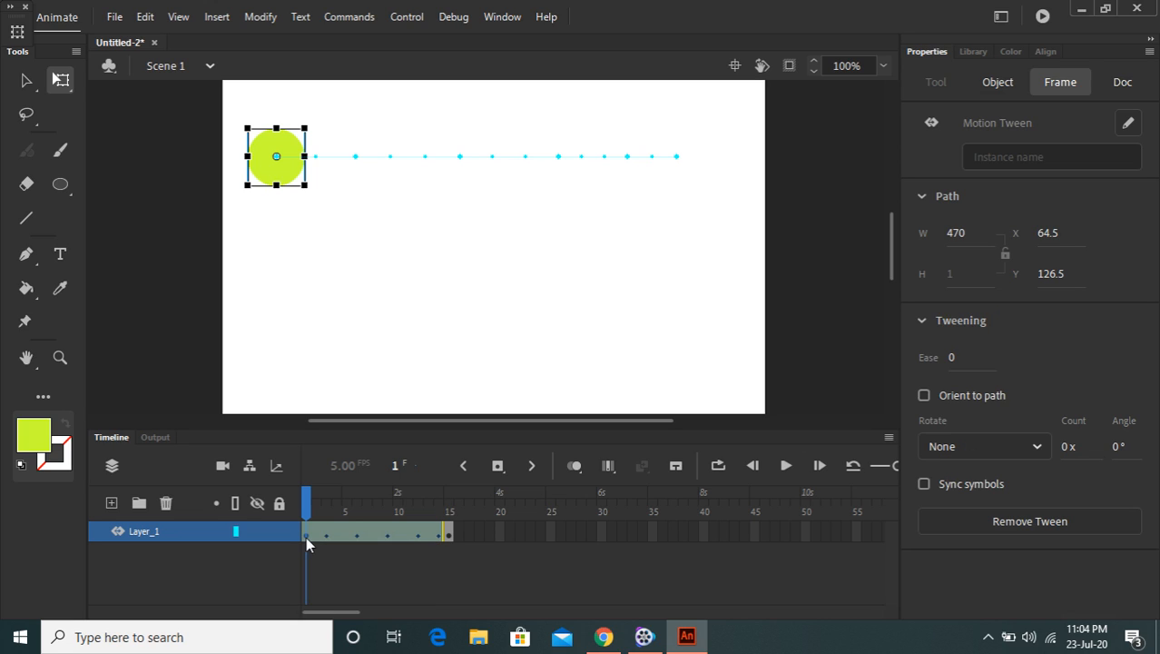
{"action": "key", "text": "Return"}
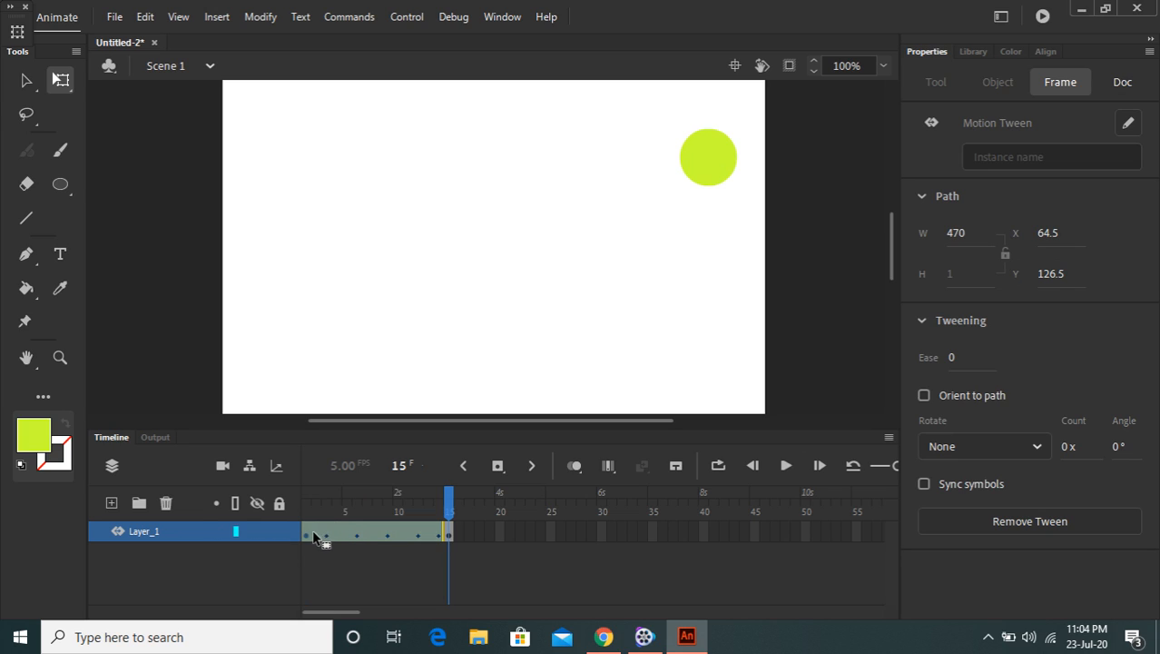
{"action": "left_click", "coordinate": [307, 536]}
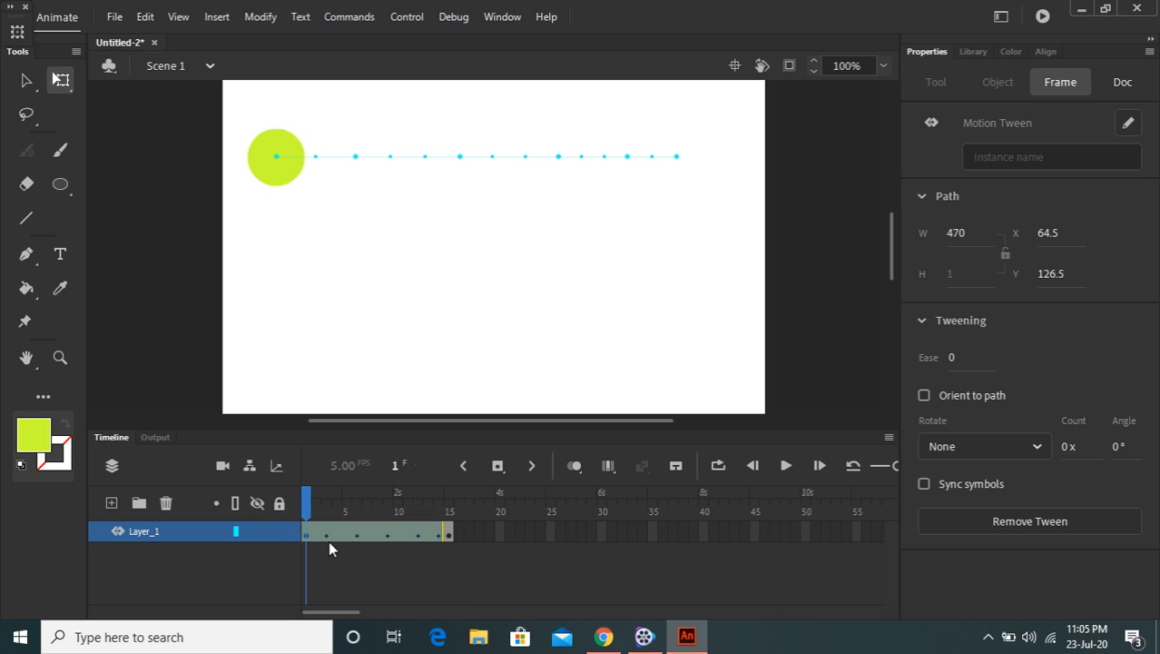
{"action": "key", "text": "ctrl+Return"}
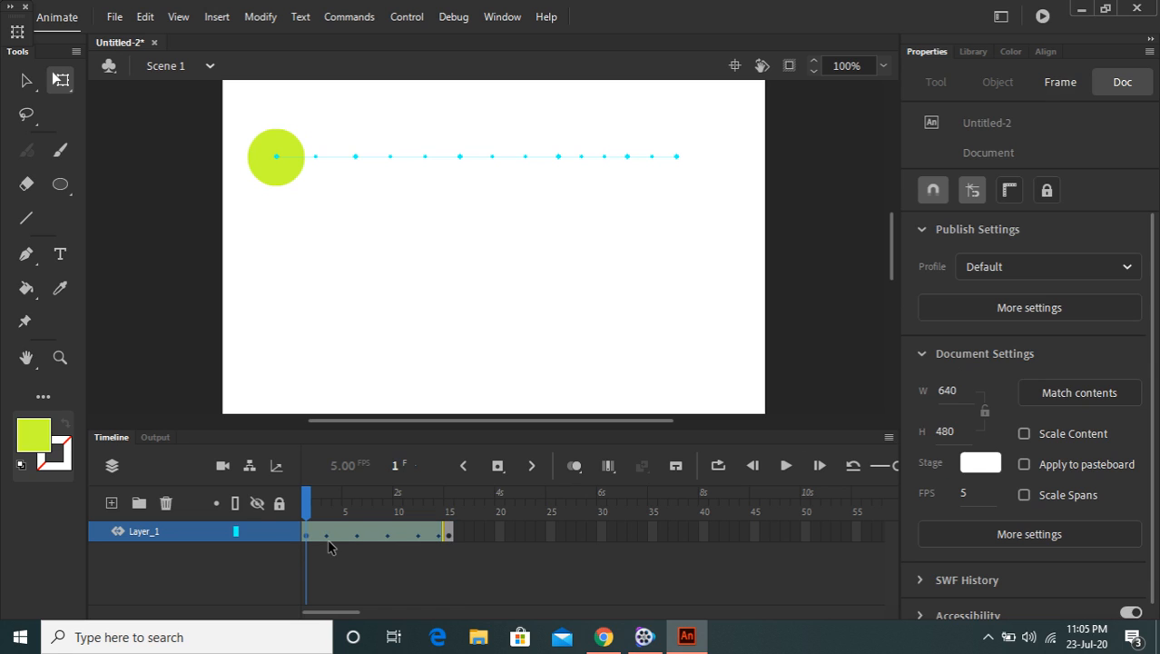